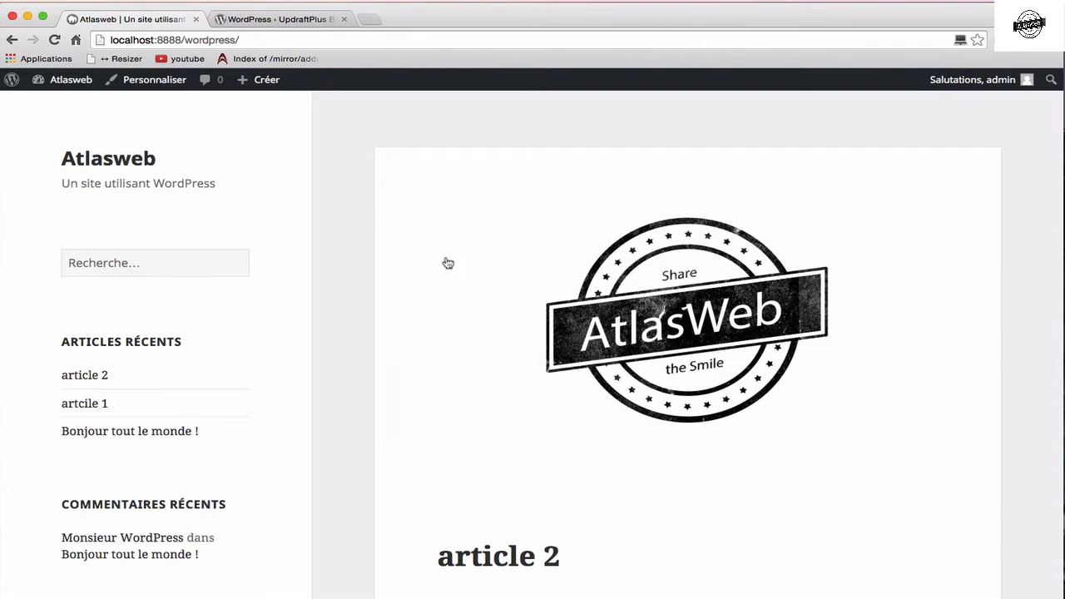
Open the Atlasweb site's admin dashboard and display the list of all articles.
mouse_move(74, 85)
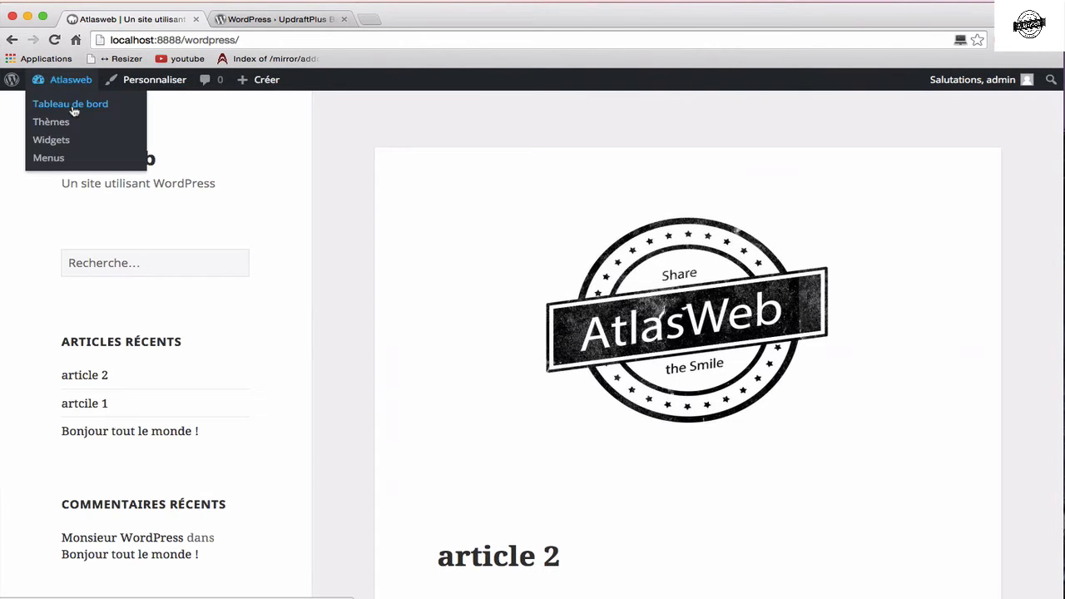
left_click(74, 111)
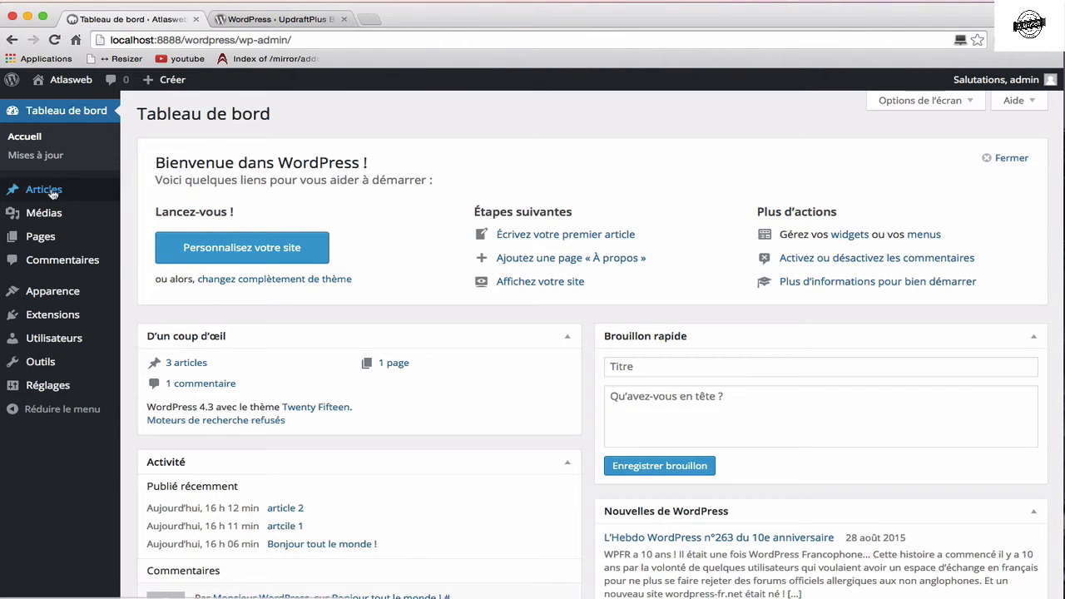
mouse_move(52, 193)
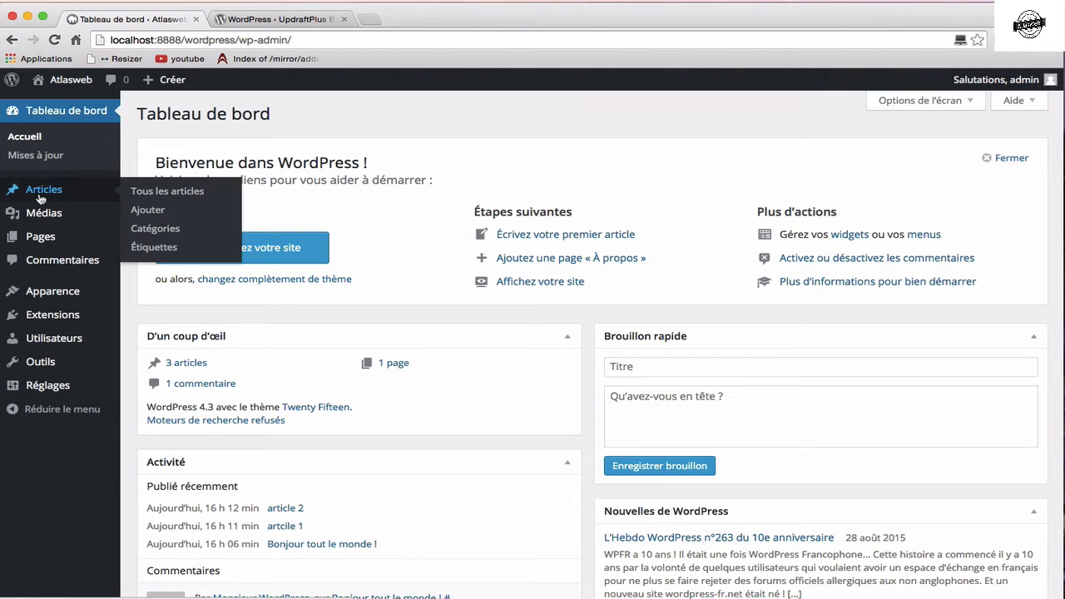
left_click(155, 193)
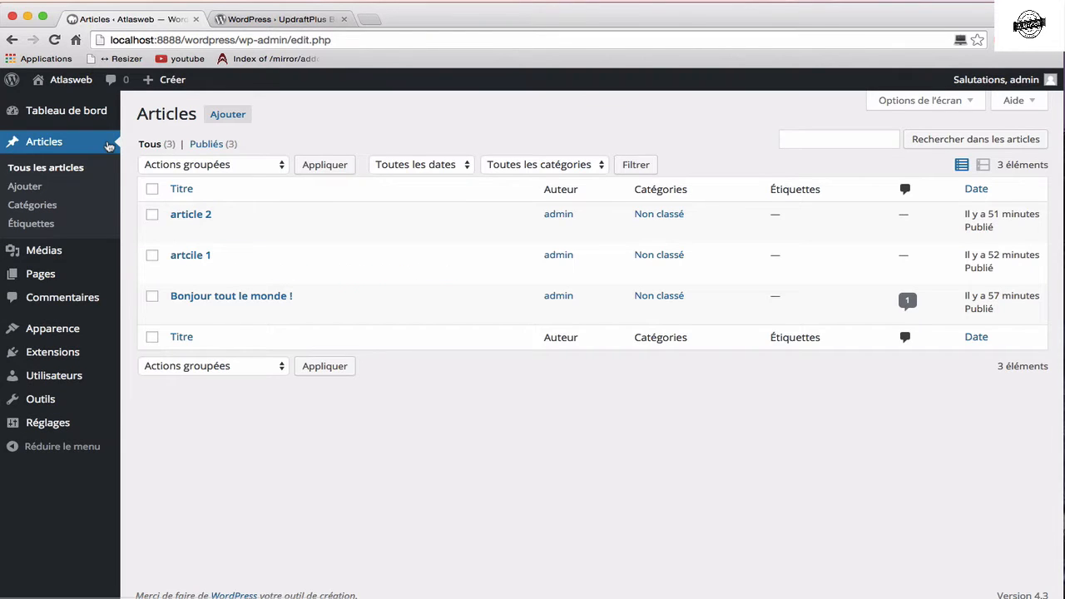
Visit the Atlasweb public home page and look through its published articles.
left_click(72, 80)
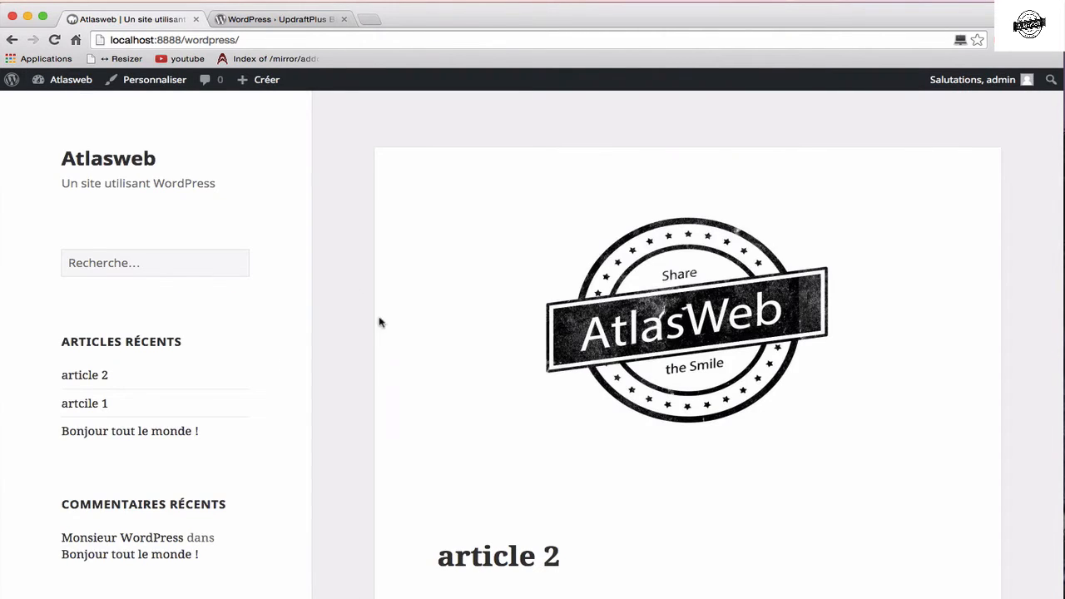
scroll(378, 321, "down", 15)
scroll(381, 323, "down", 5)
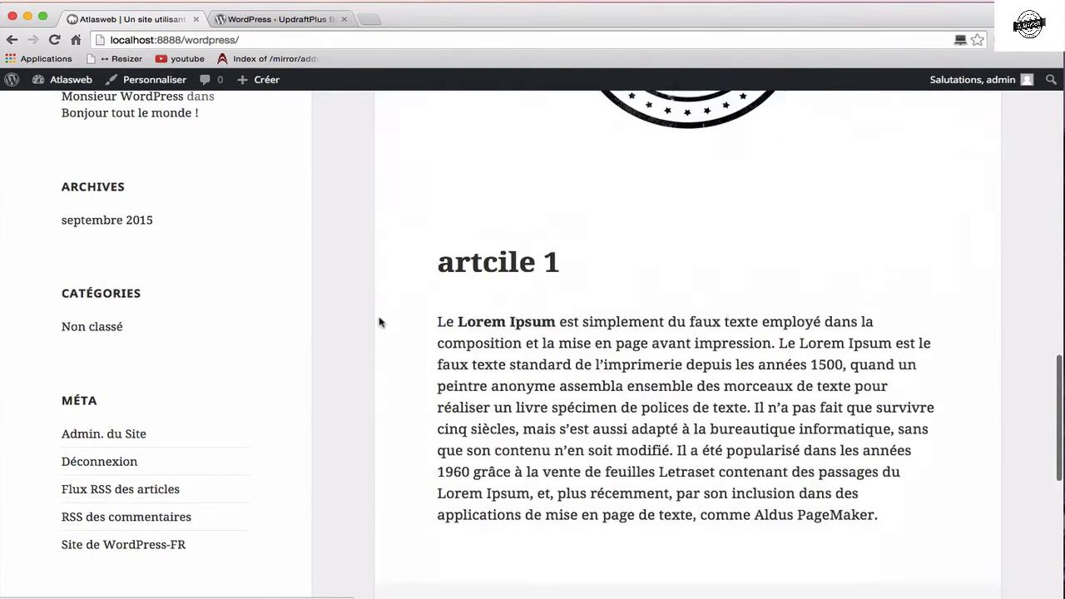
scroll(382, 323, "up", 4)
scroll(381, 323, "up", 15)
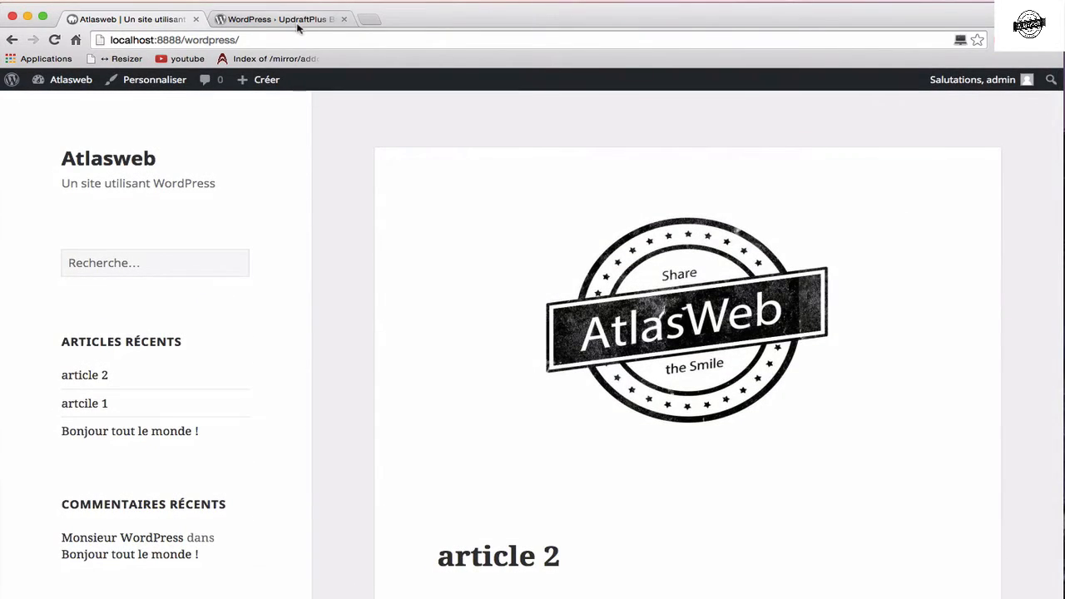
Copy the name UpdraftPlus from the plugin's WordPress.org page and check its ratings.
left_click(274, 19)
left_click(462, 405)
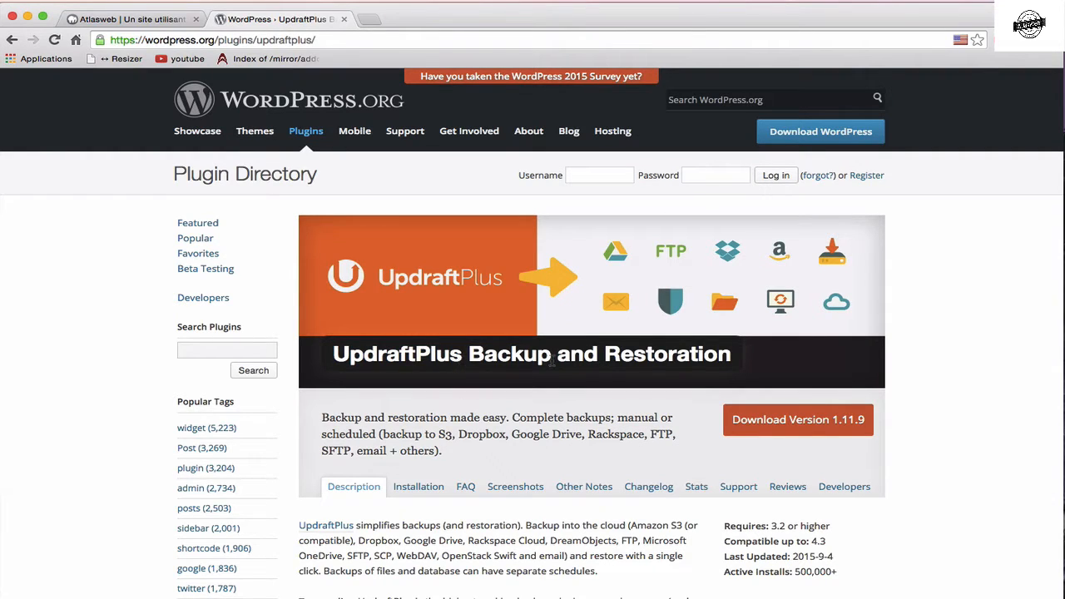
double_click(388, 358)
key("super+c")
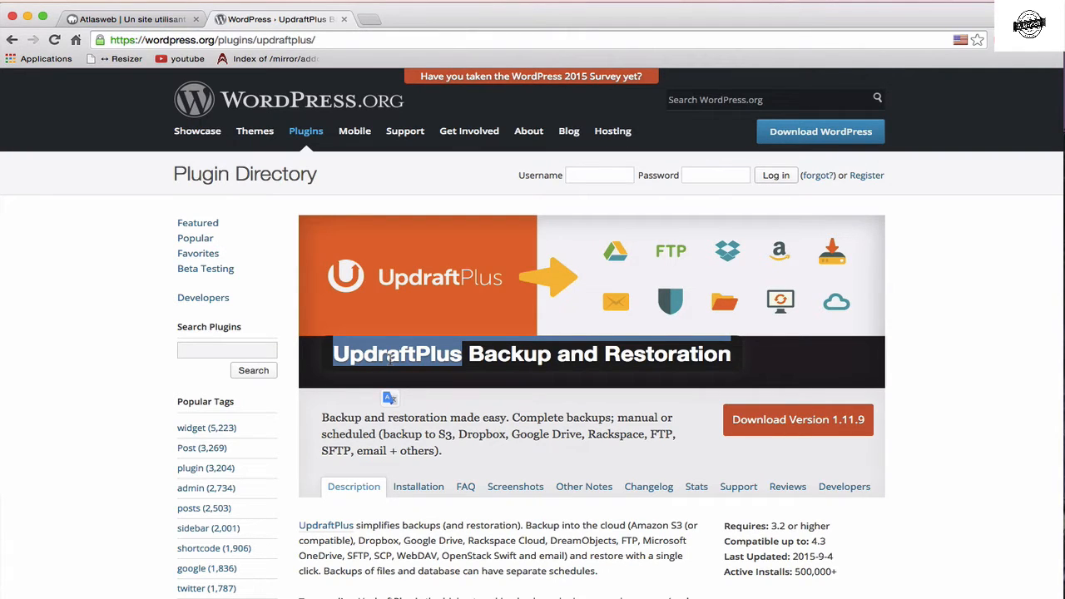
scroll(938, 397, "down", 5)
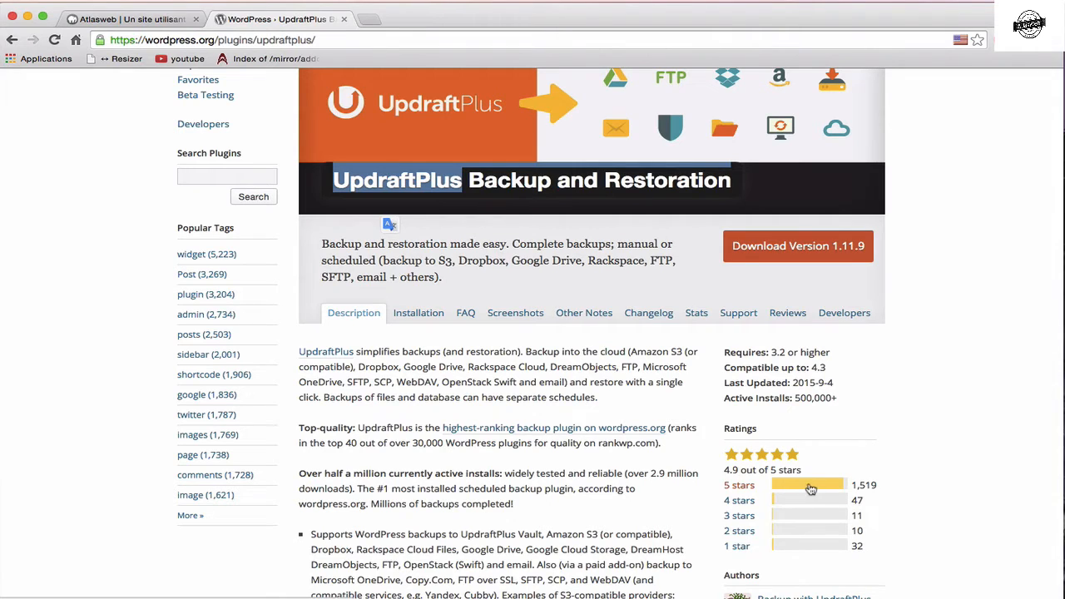
scroll(846, 397, "up", 4)
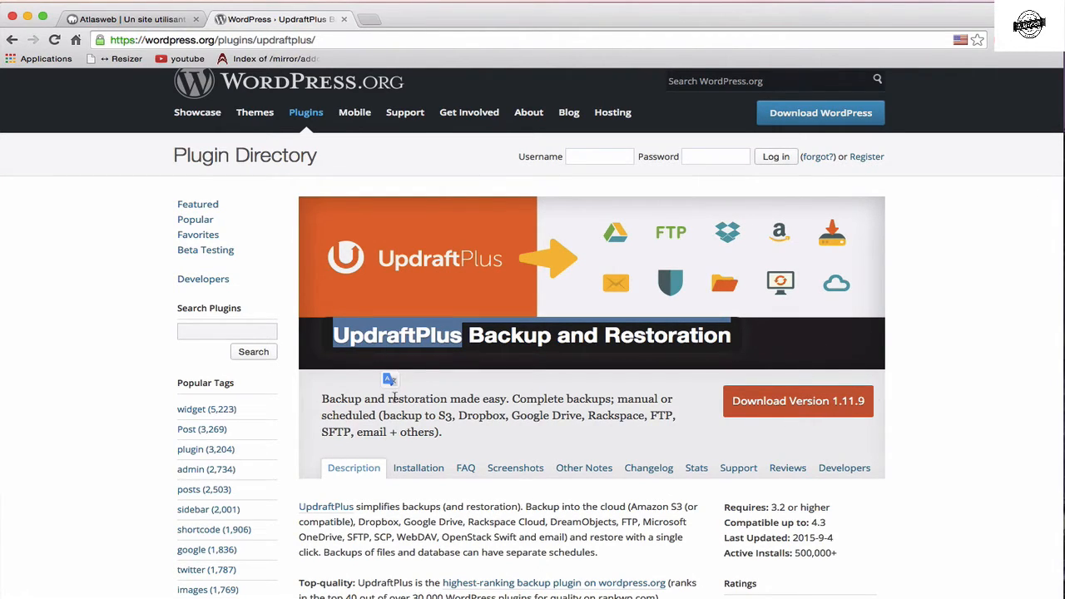
Return to the Atlasweb site and open the admin page for adding new extensions.
left_click(141, 19)
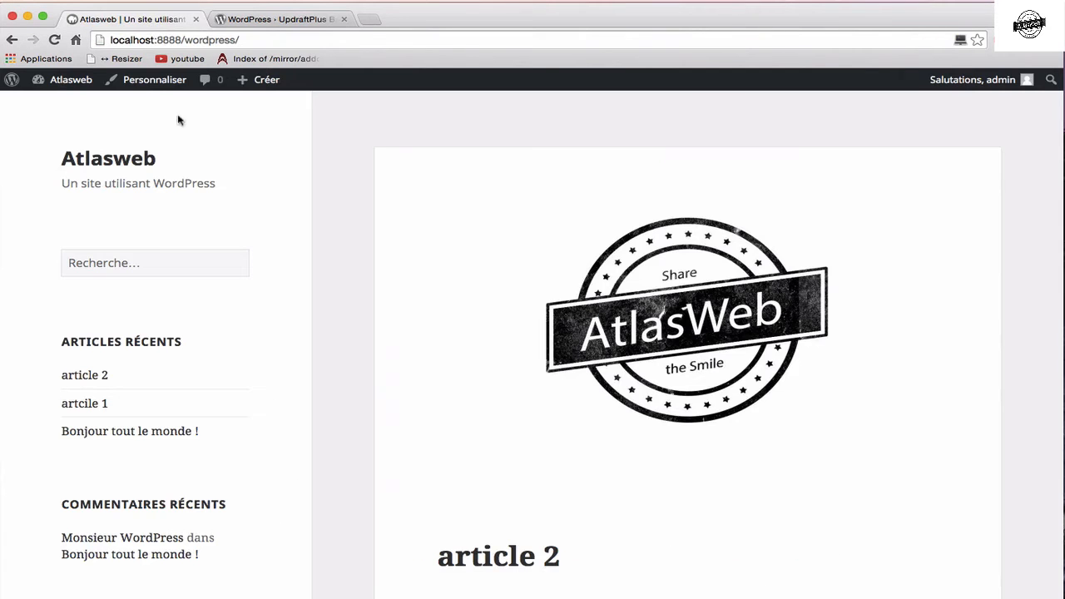
left_click(52, 79)
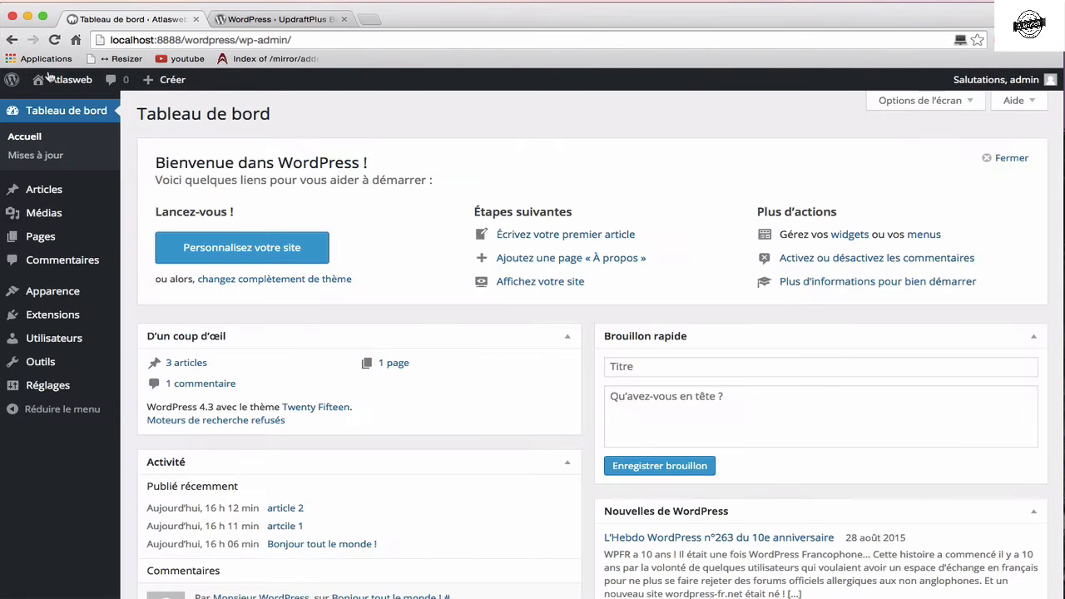
mouse_move(79, 322)
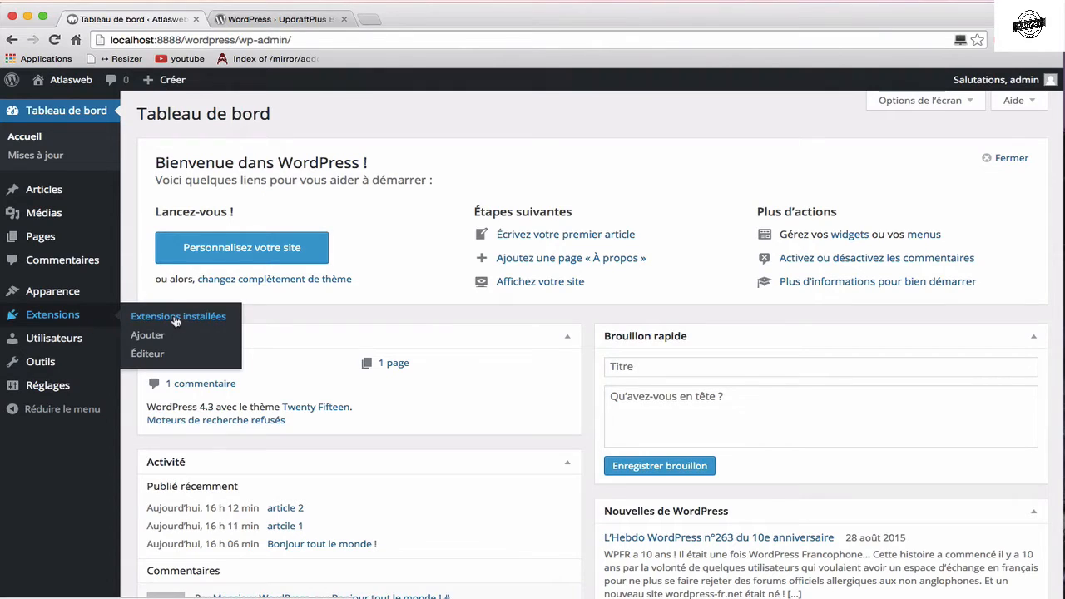
left_click(161, 336)
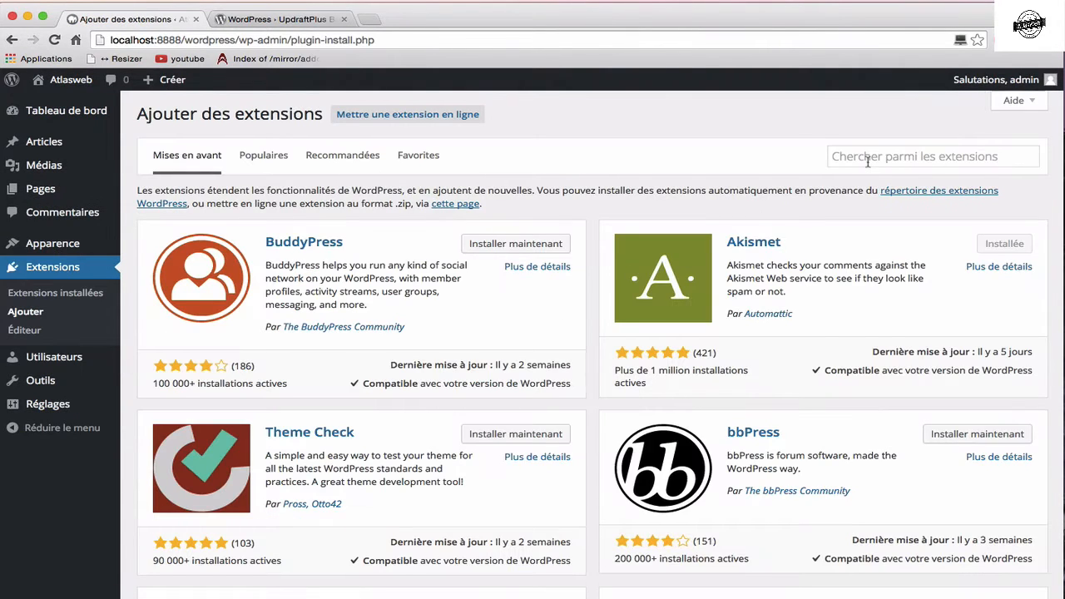
Search the extensions for UpdraftPlus, then install and activate UpdraftPlus Backup and Restoration.
left_click(867, 158)
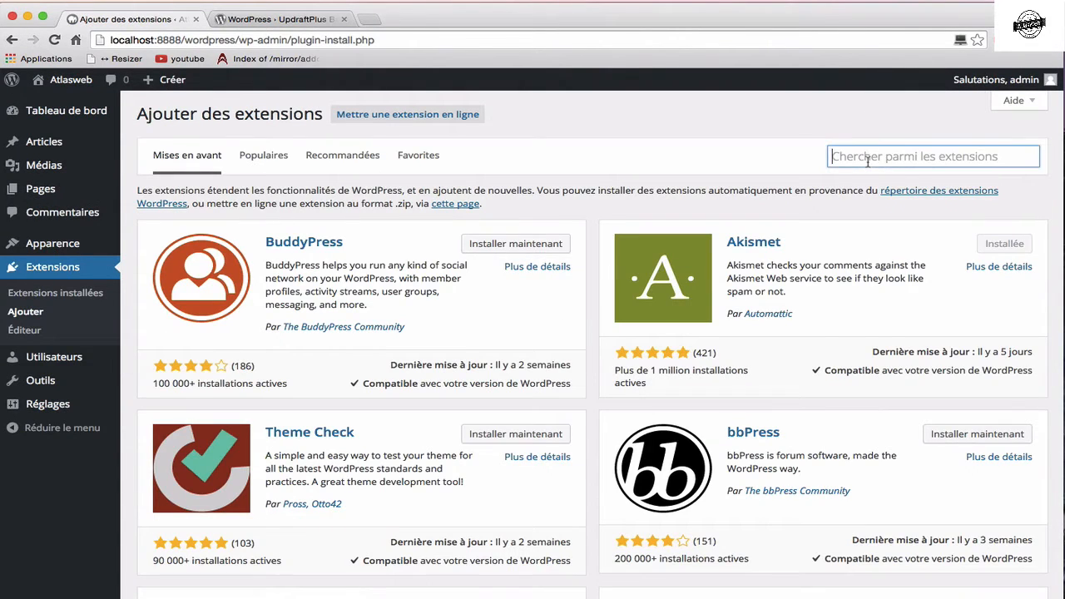
key("super+v")
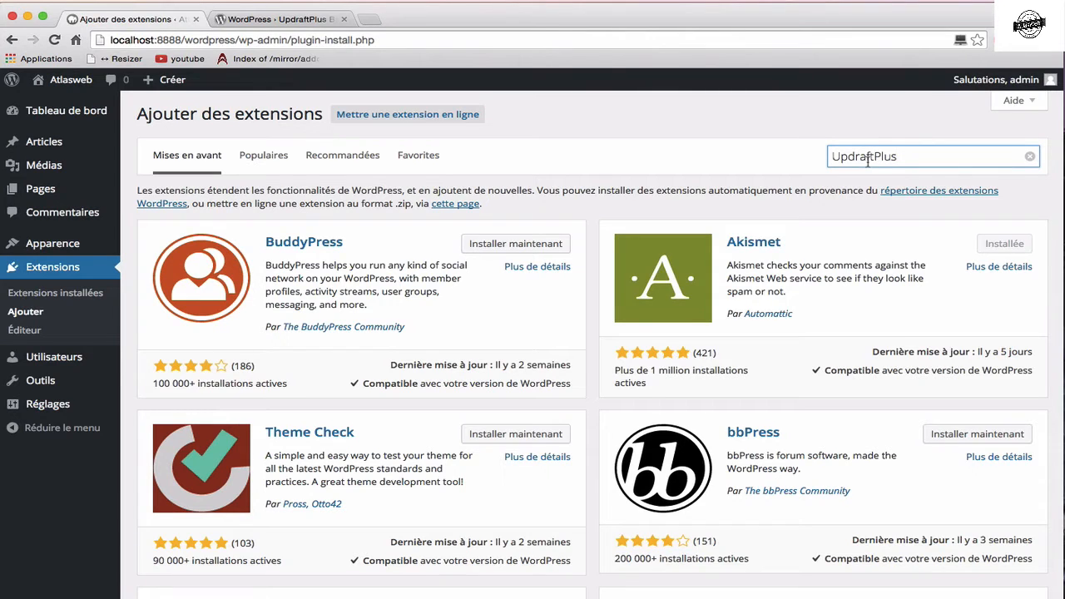
key("Return")
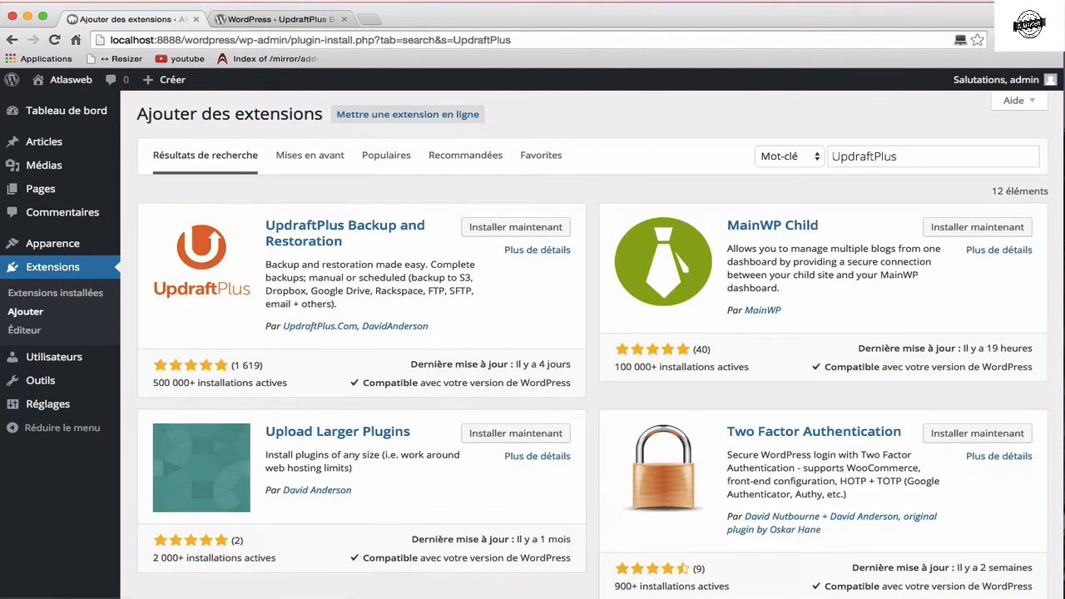
left_click(514, 228)
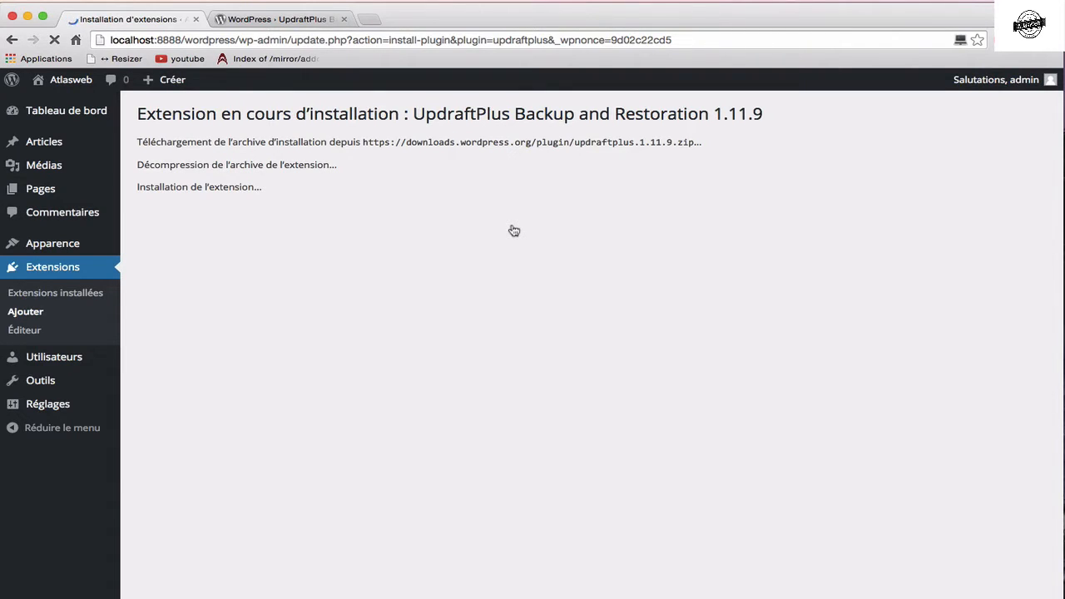
left_click(186, 233)
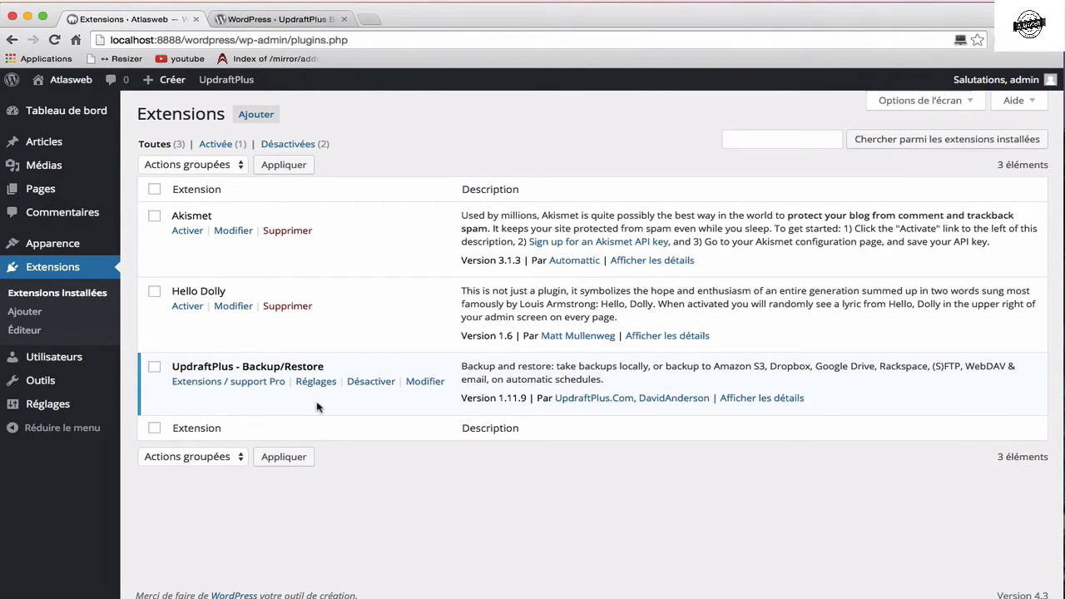
Open the UpdraftPlus backup page and display its Réglages section.
mouse_move(68, 410)
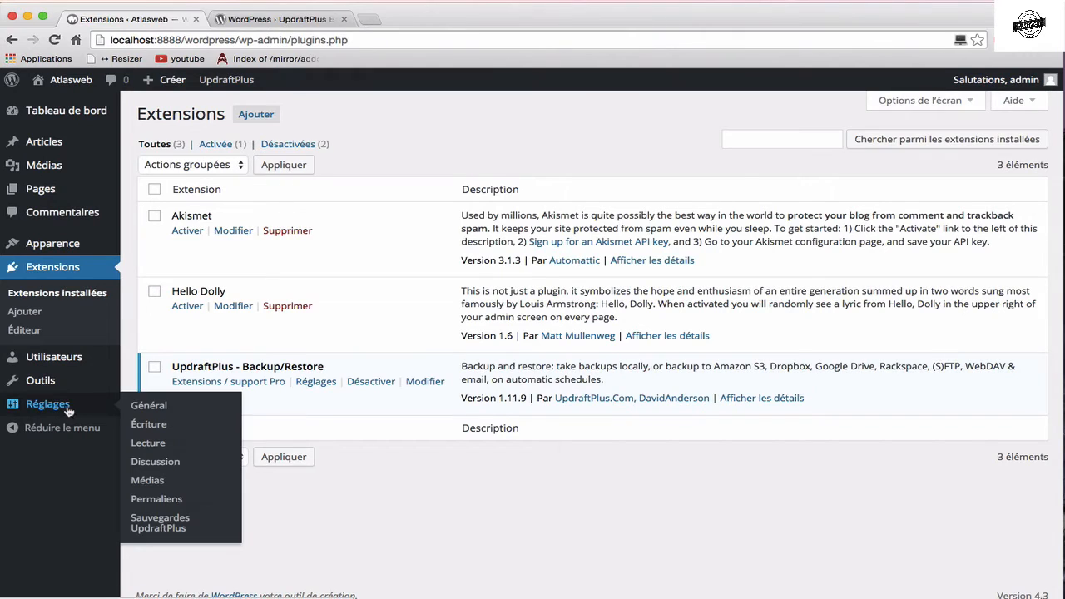
left_click(160, 527)
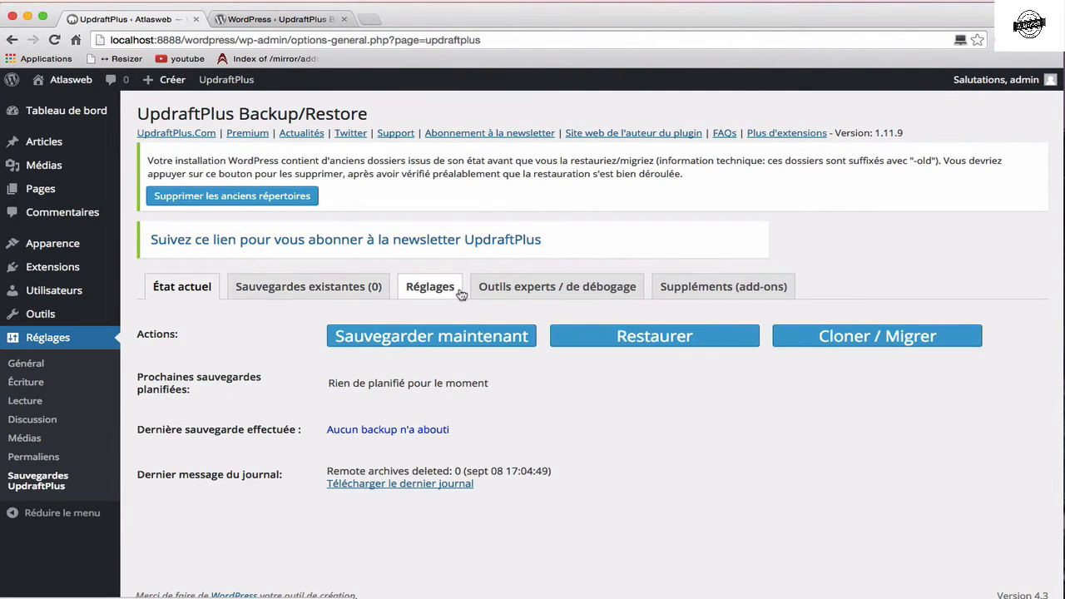
left_click(430, 293)
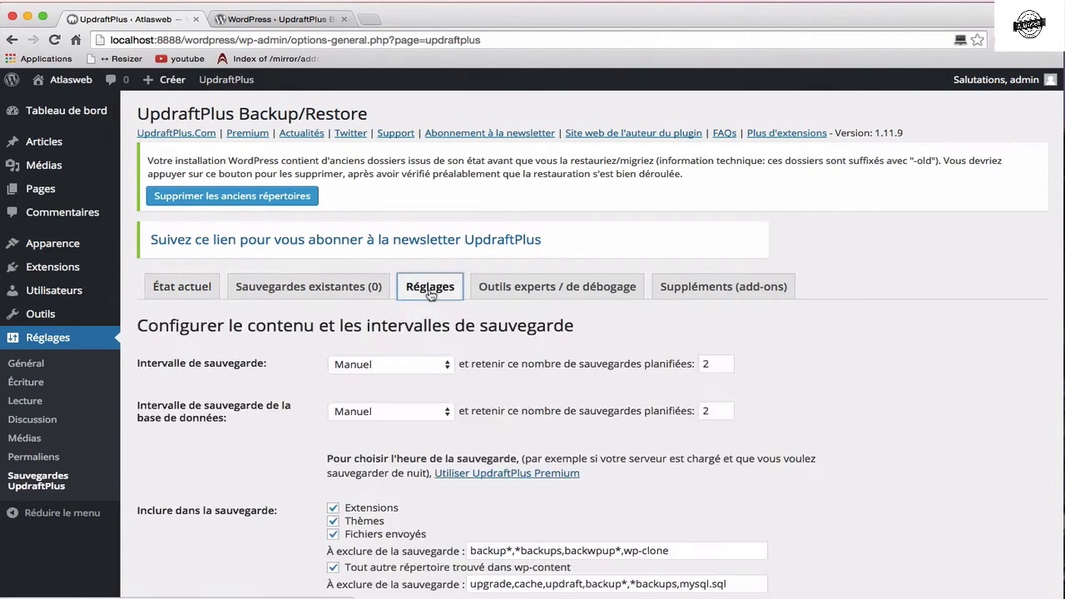
Examine the interval choices offered for the file backup and the database backup.
scroll(529, 381, "down", 1)
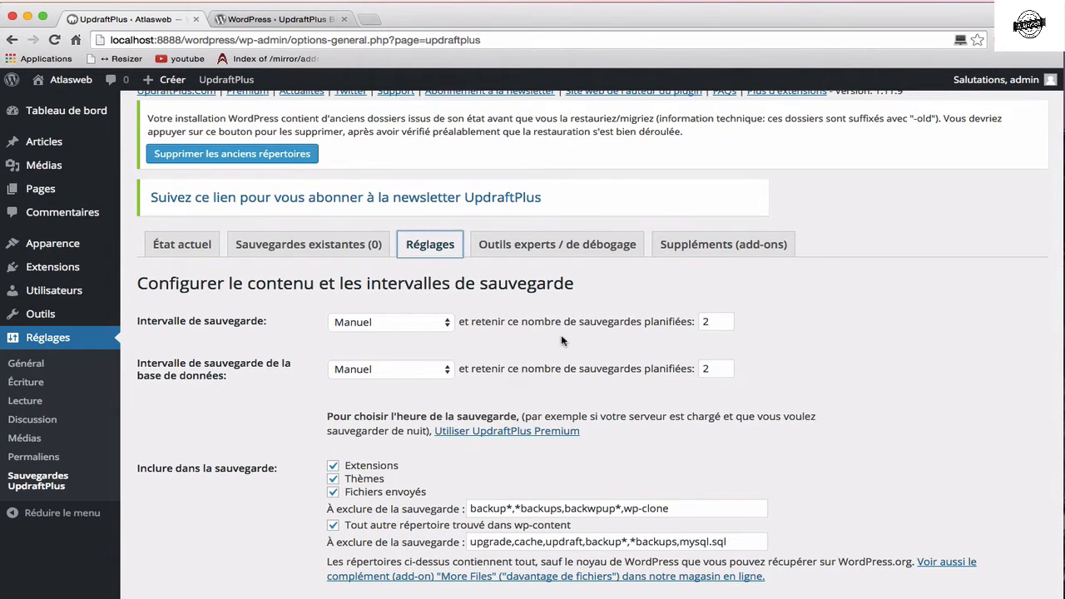
scroll(560, 340, "down", 1)
left_click(452, 302)
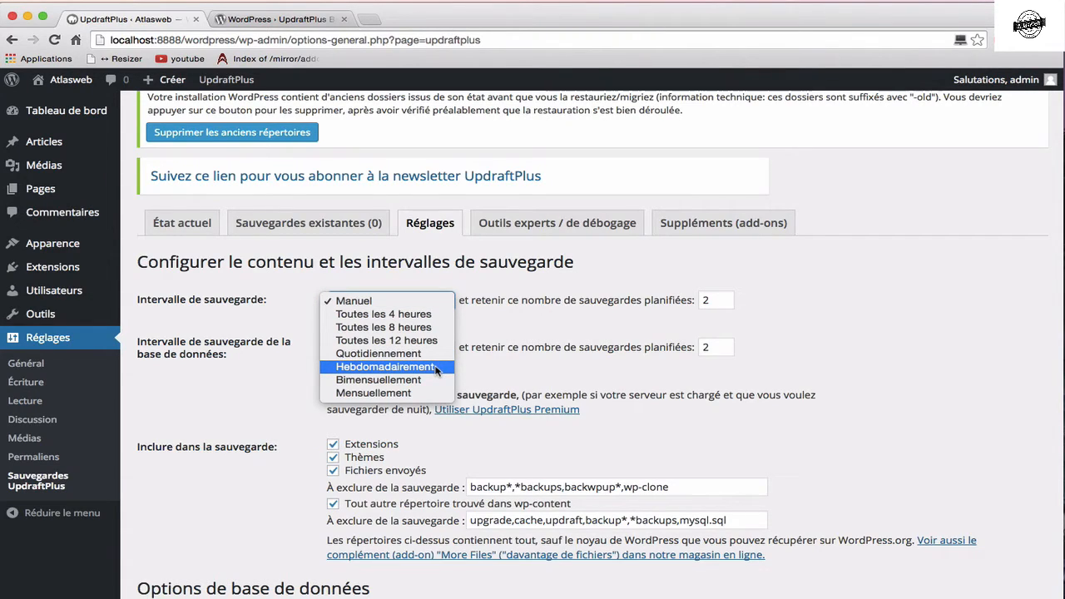
left_click(563, 369)
left_click(445, 349)
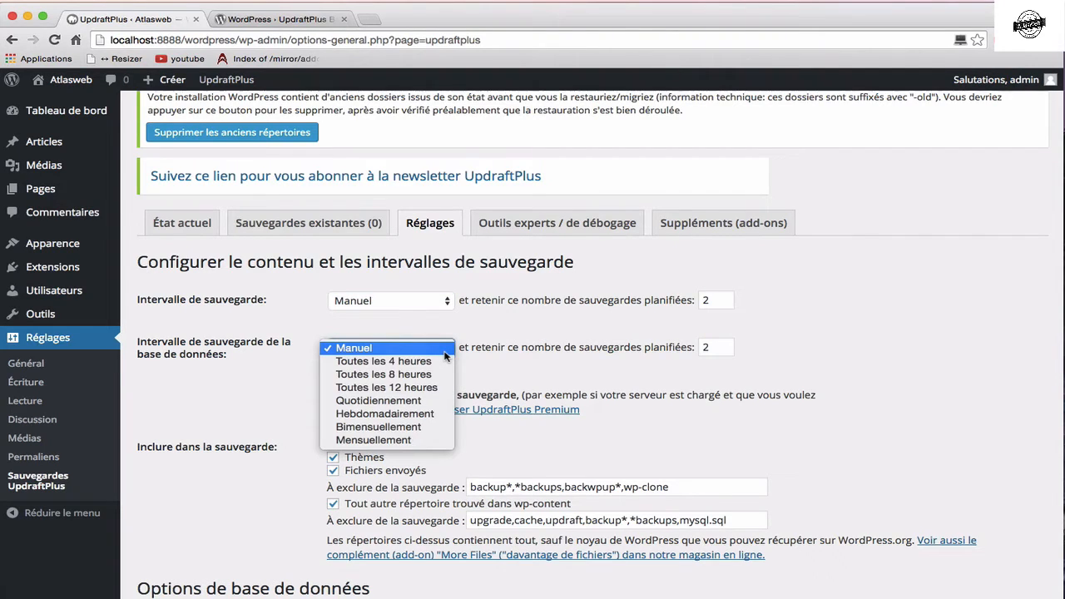
left_click(537, 358)
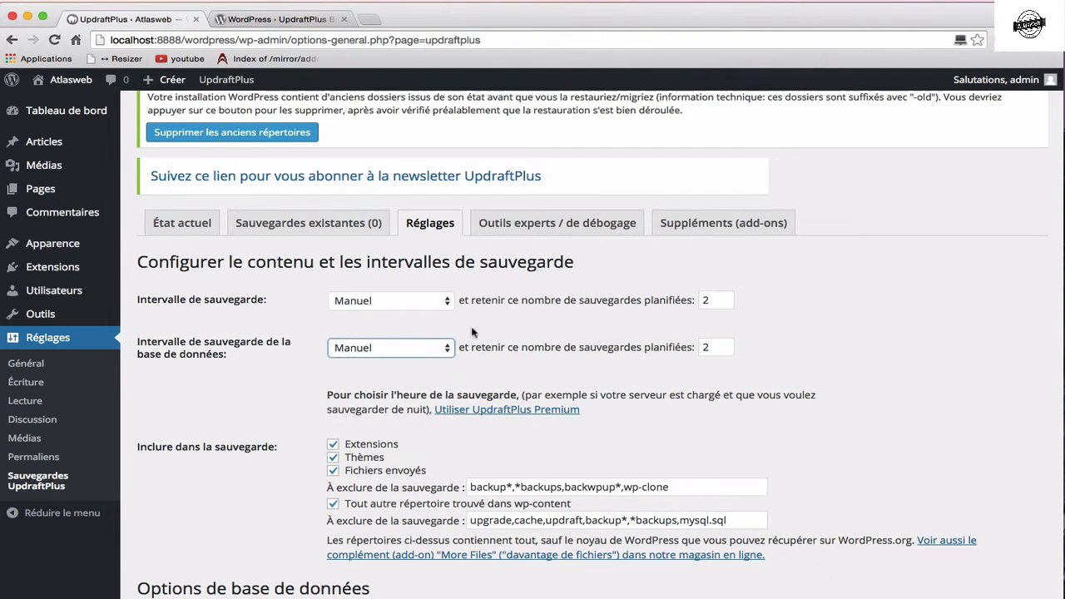
left_click(499, 361)
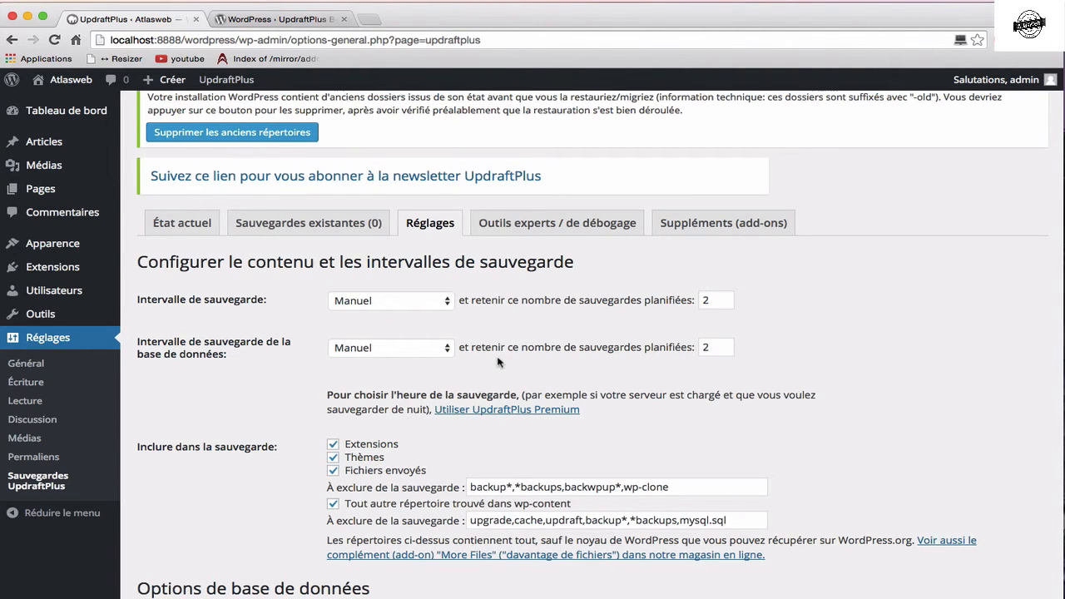
Review the content included in the backup and enable the e-mail report to the site administrator under Reporting.
scroll(500, 361, "down", 3)
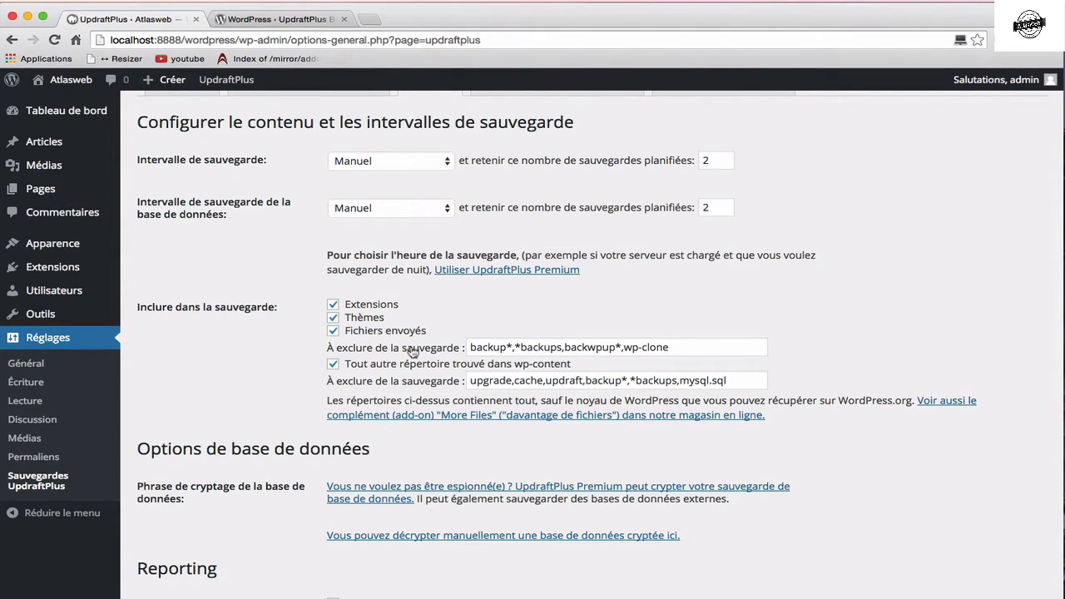
mouse_move(539, 349)
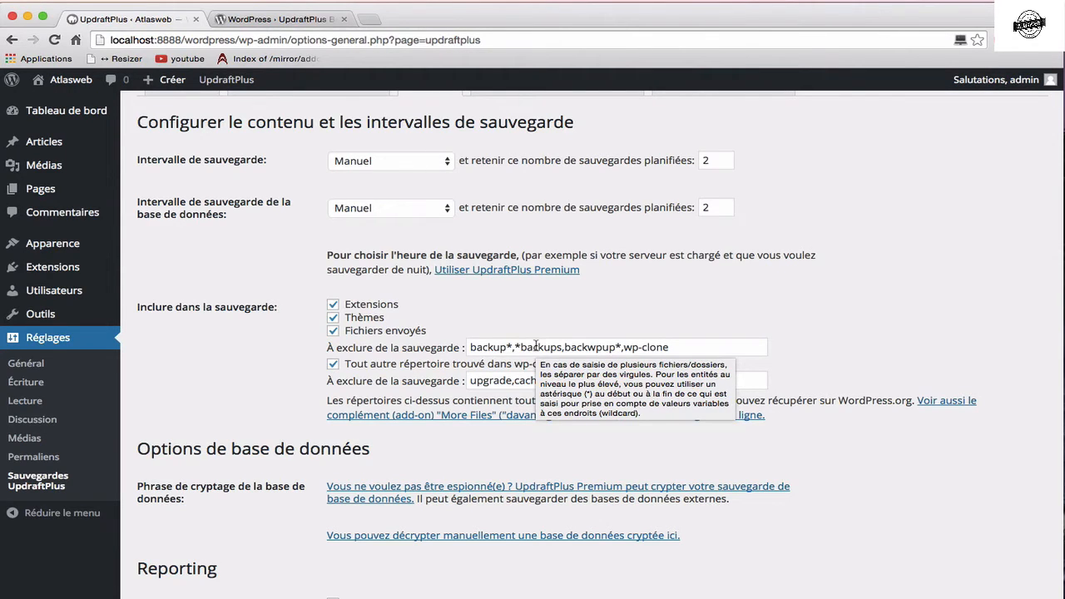
scroll(241, 394, "down", 4)
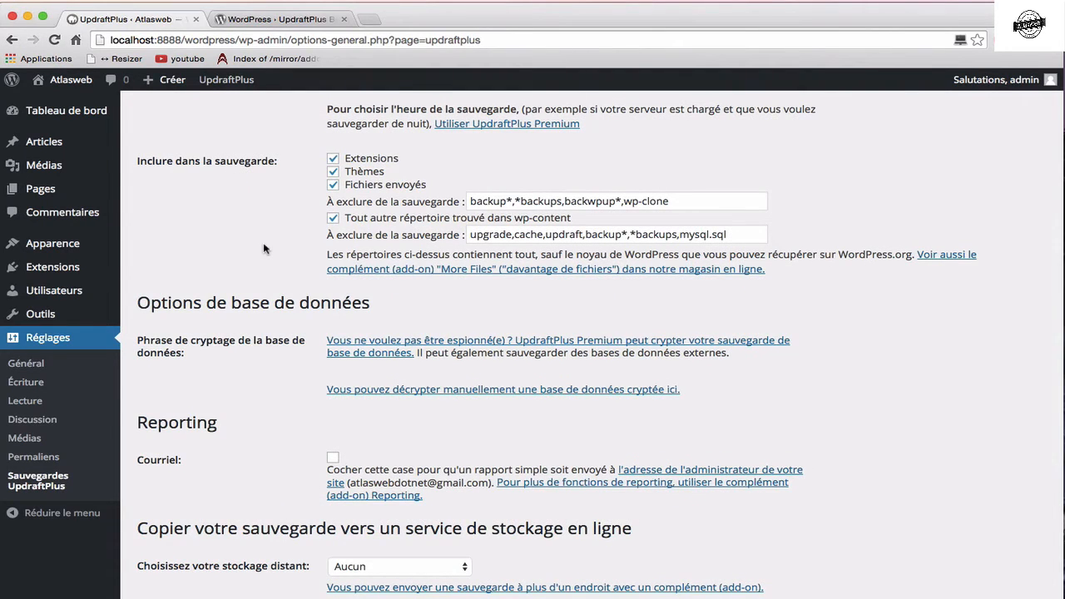
scroll(263, 246, "down", 1)
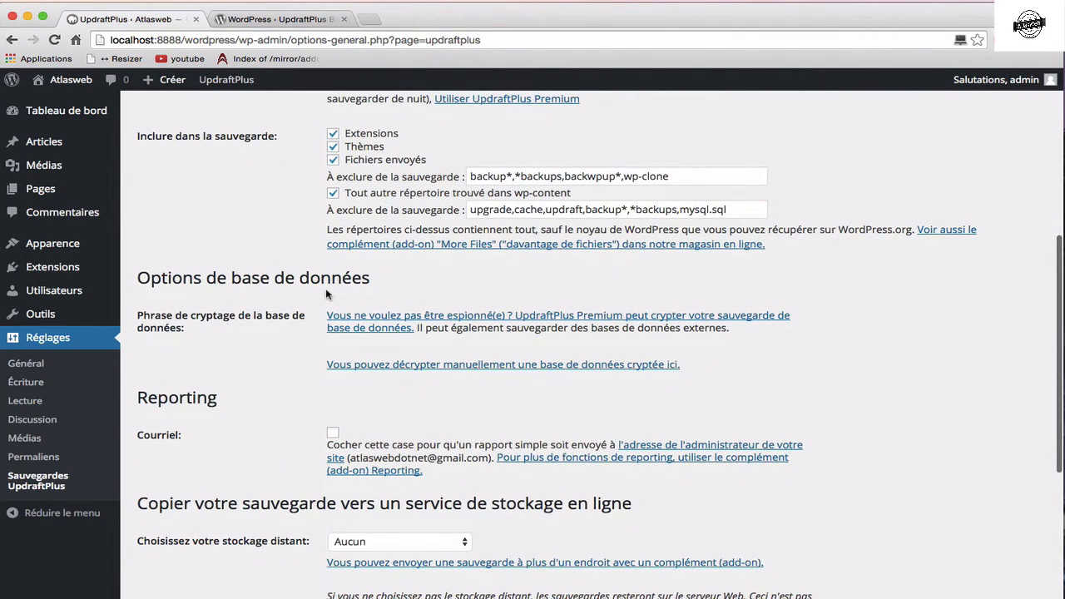
scroll(281, 403, "down", 3)
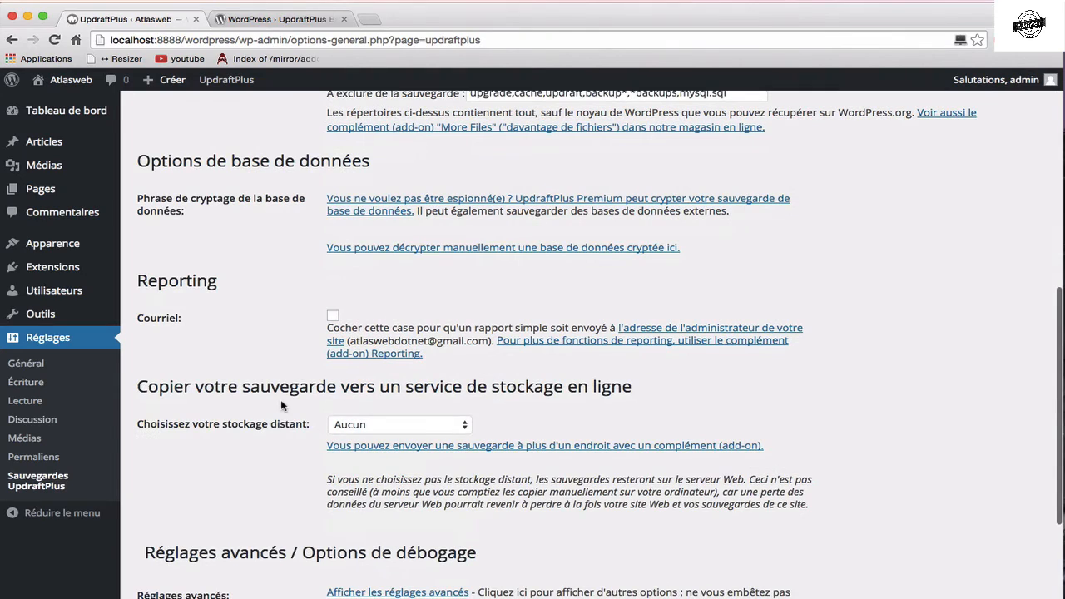
left_click(333, 318)
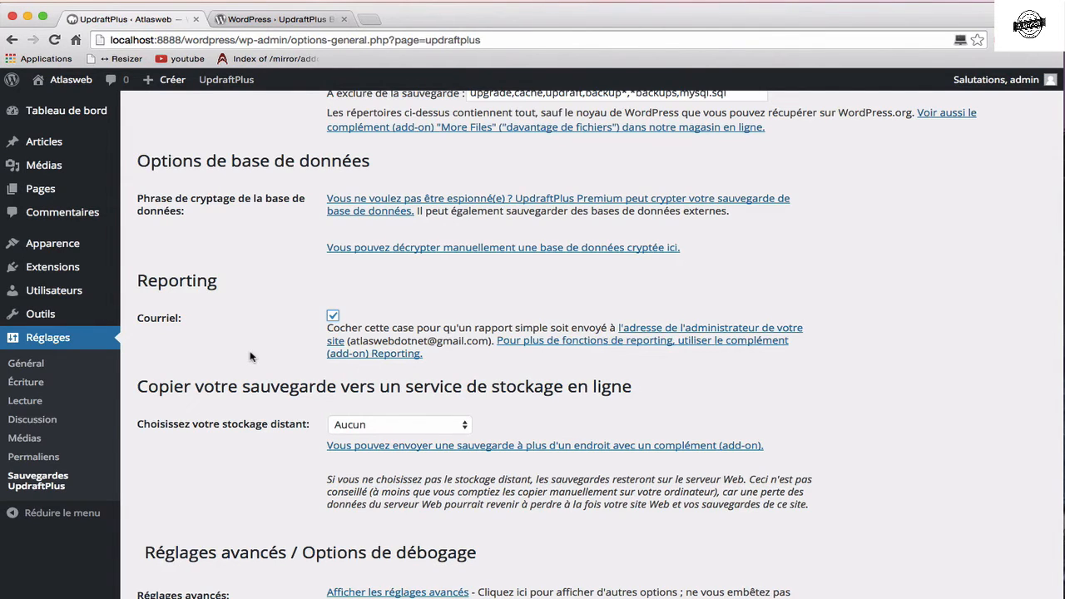
scroll(250, 356, "down", 1)
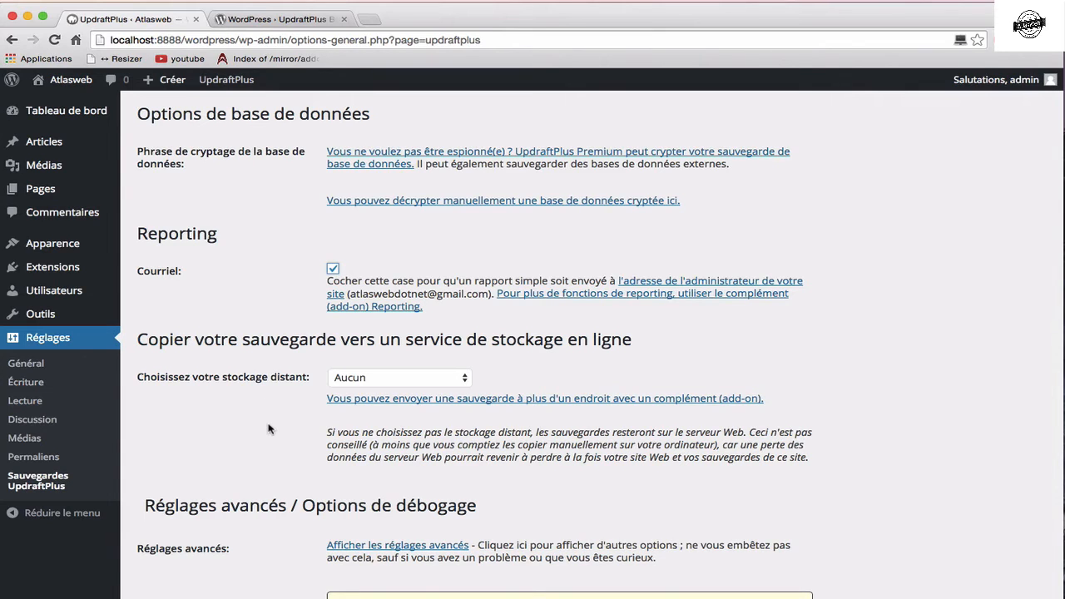
Review the remote storage services offered for the backup, keep Aucun, and save the UpdraftPlus settings.
scroll(244, 383, "down", 2)
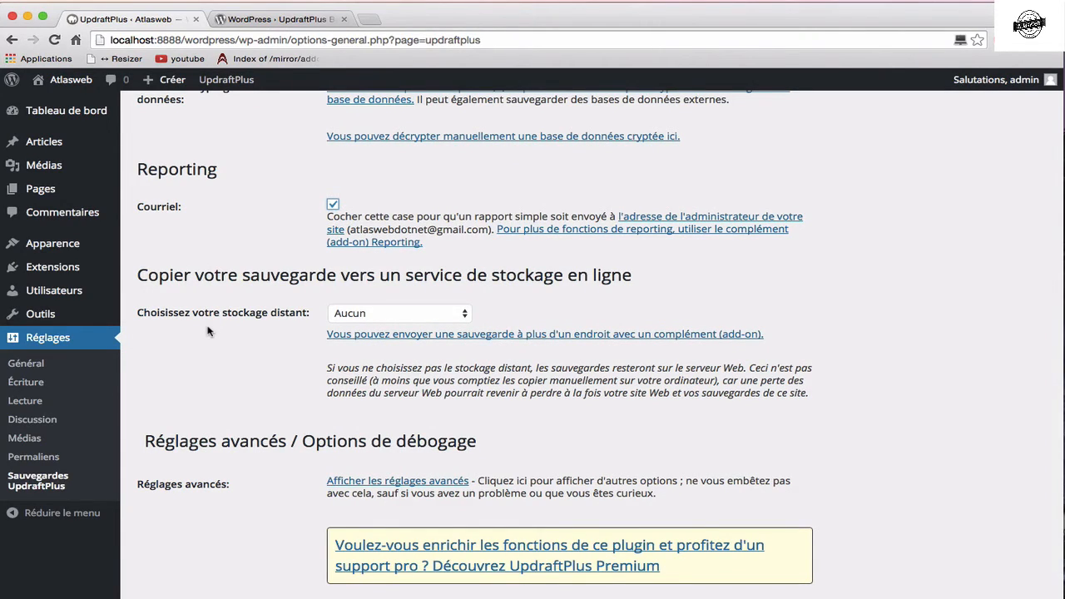
left_click(459, 315)
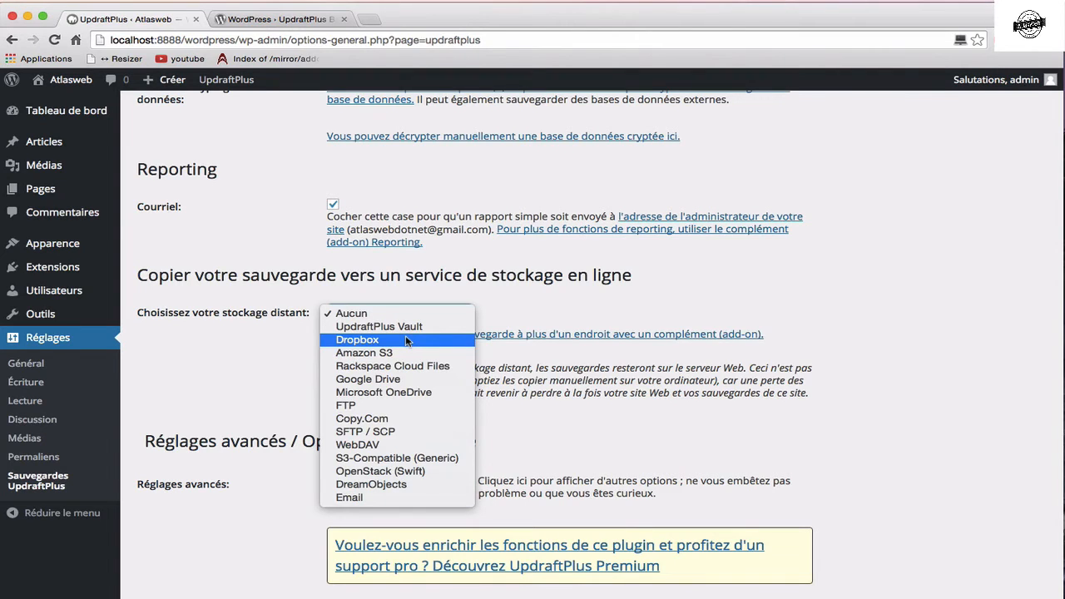
left_click(218, 392)
scroll(218, 393, "down", 2)
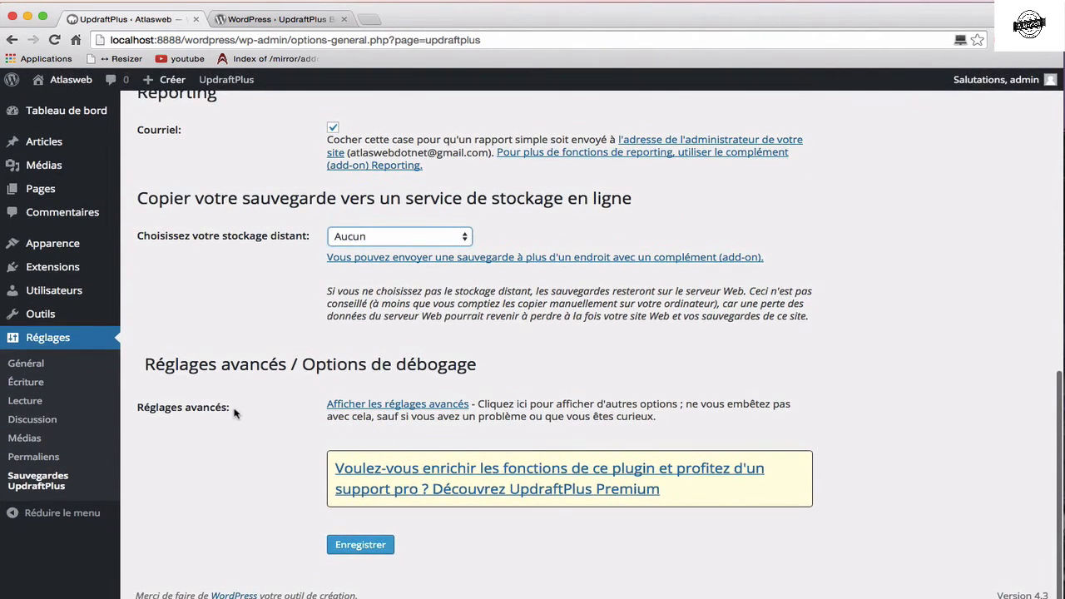
left_click(360, 545)
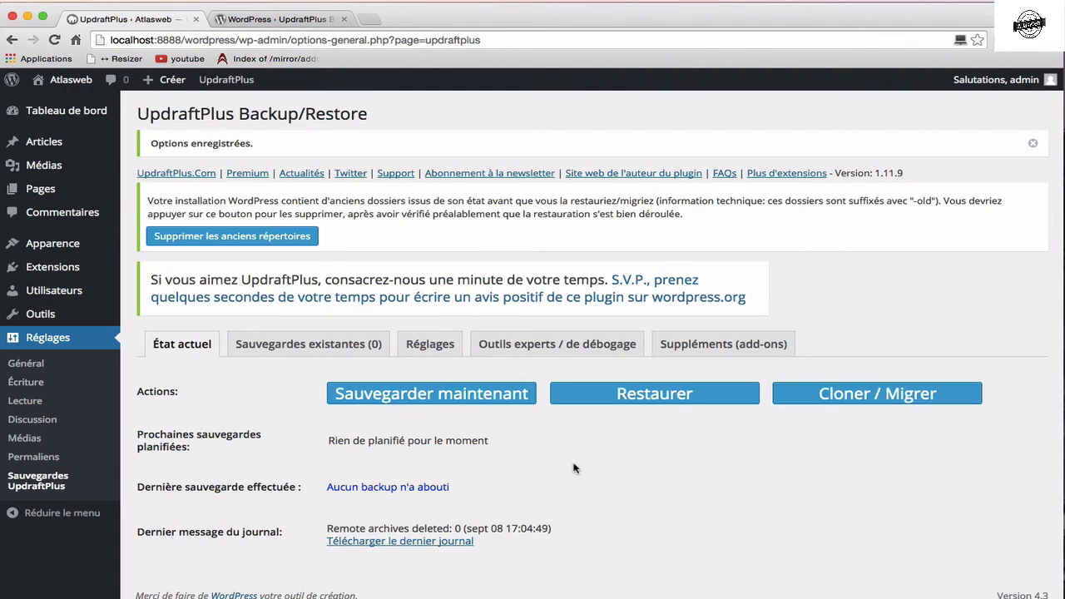
Run a one-off backup immediately, leaving all three exclusion options unchecked.
left_click(434, 359)
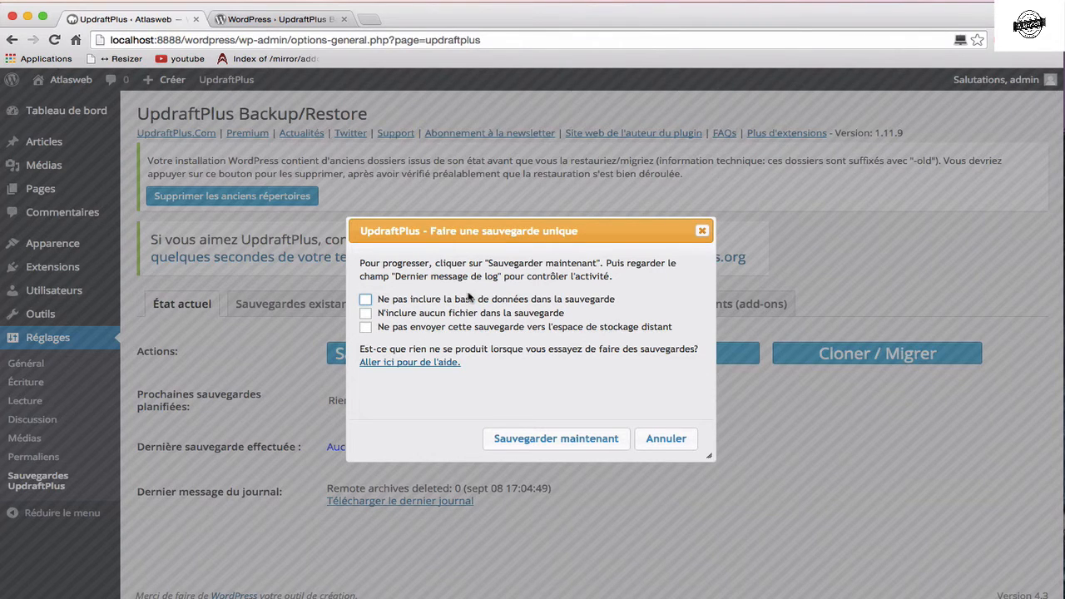
left_click(582, 446)
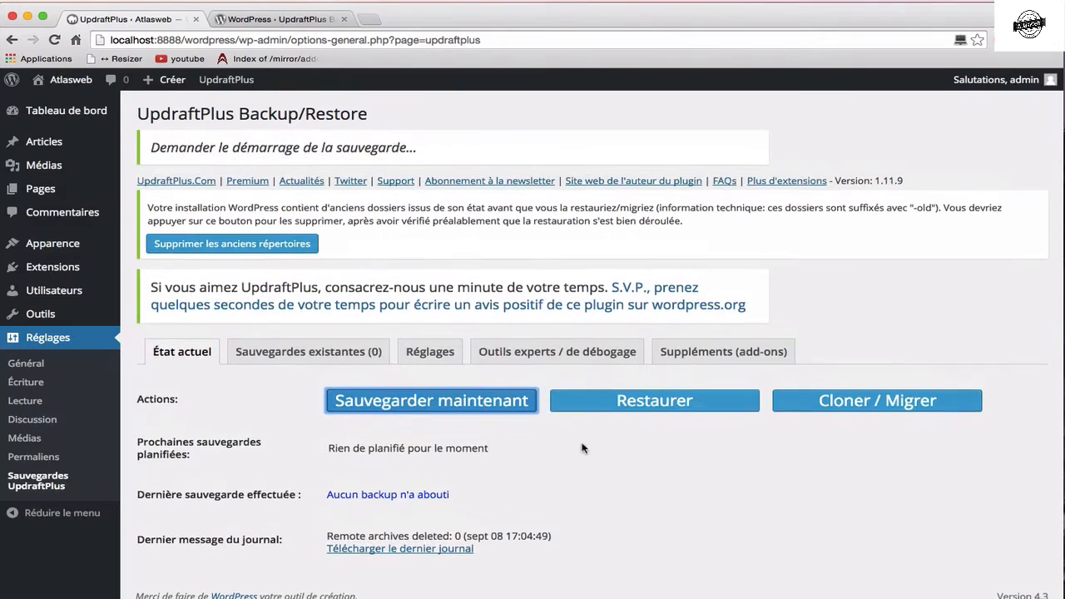
scroll(632, 495, "down", 2)
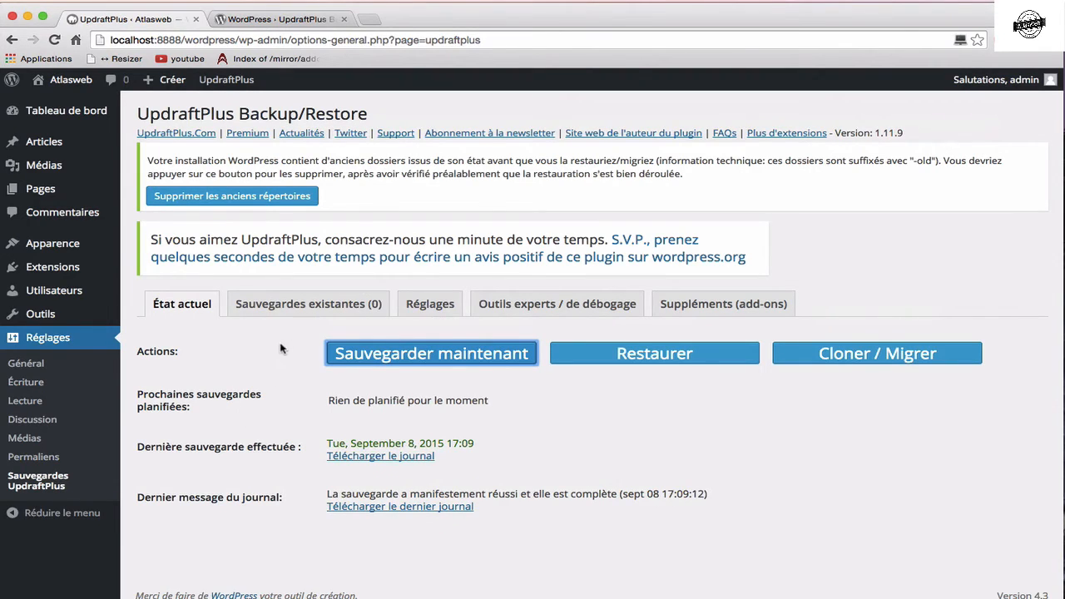
Open the existing backups and save the database archive of the Sep 08, 2015 17:09 backup to the Téléchargements folder.
left_click(299, 313)
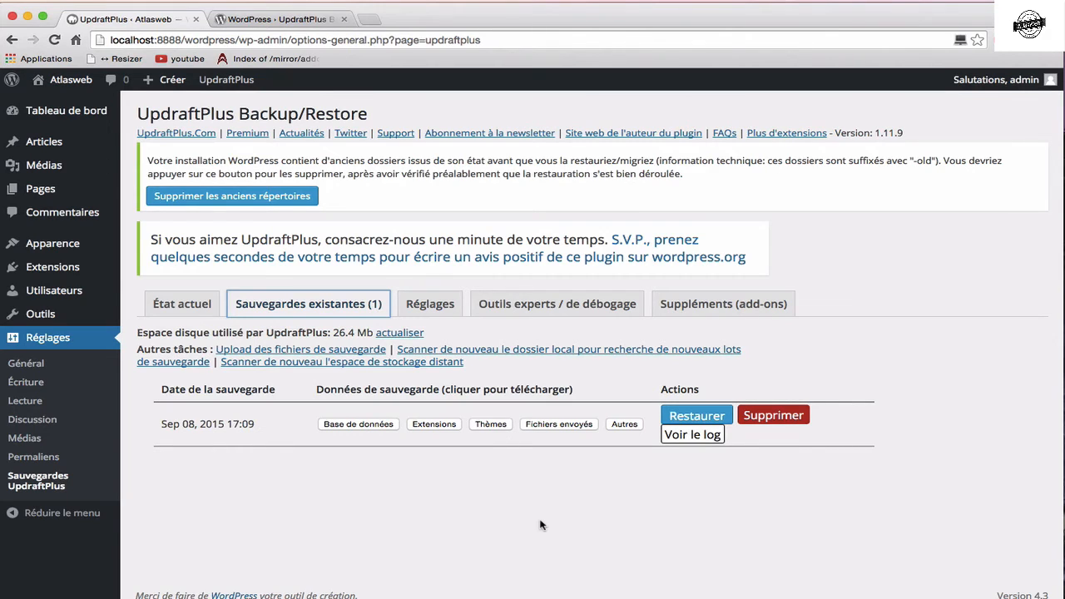
left_click(358, 424)
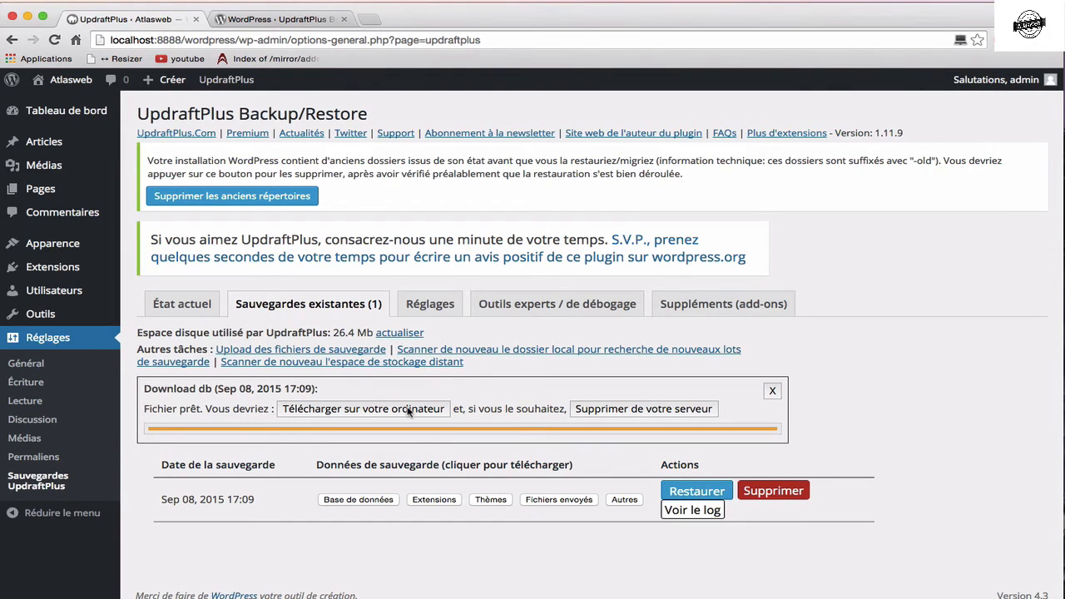
left_click(407, 412)
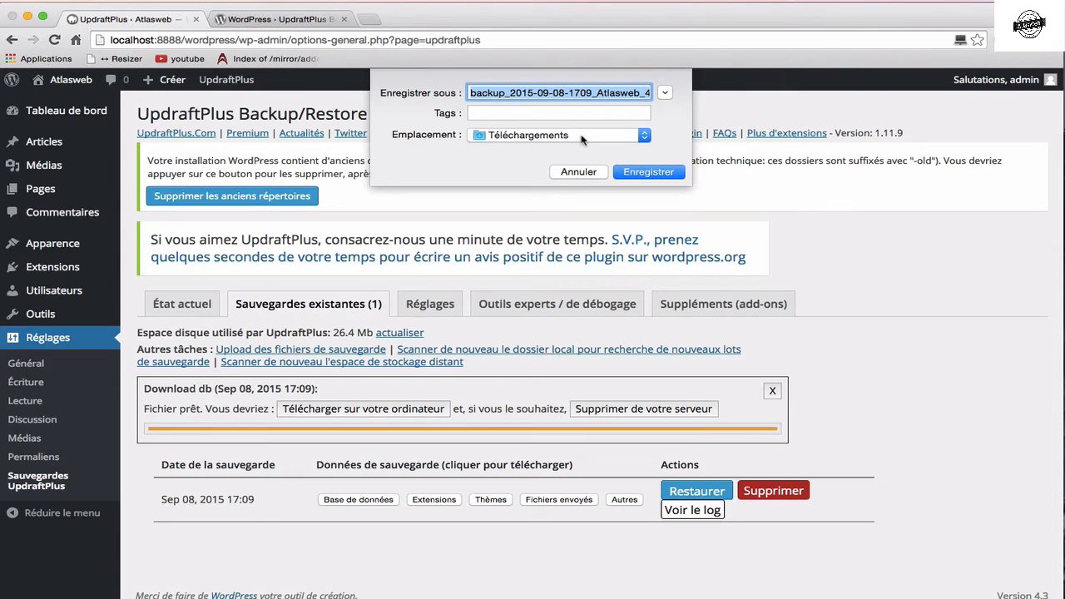
left_click(648, 171)
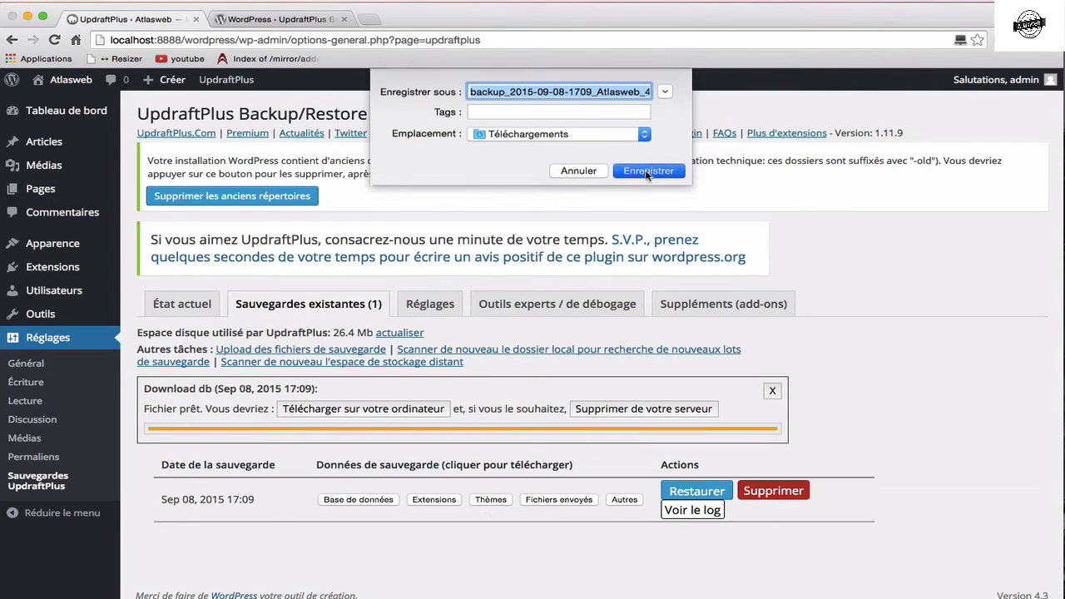
Save the Extensions archive of the same backup to the Téléchargements folder.
left_click(434, 500)
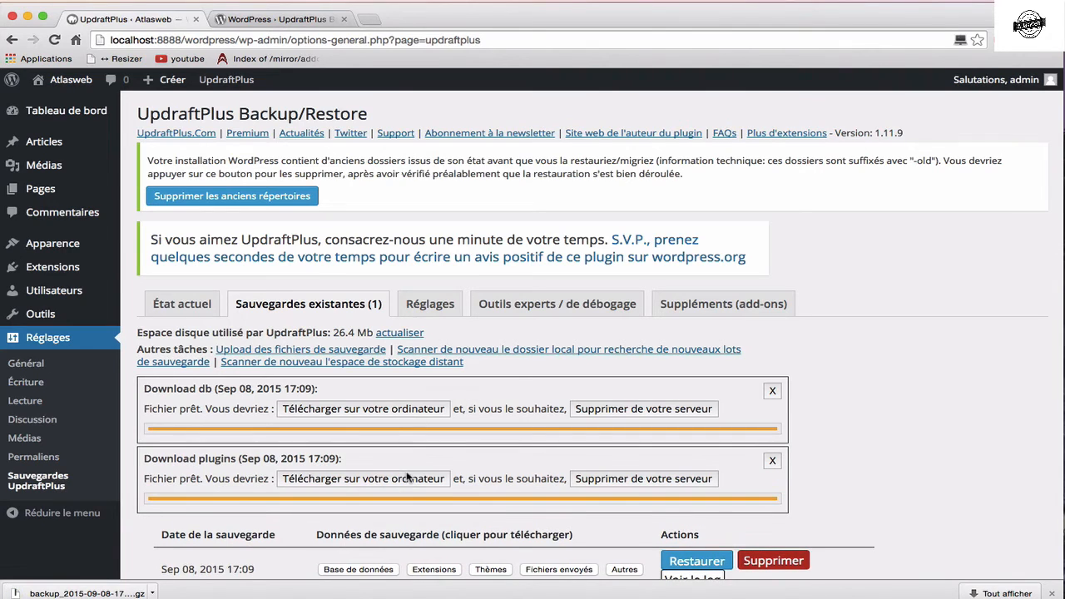
left_click(408, 479)
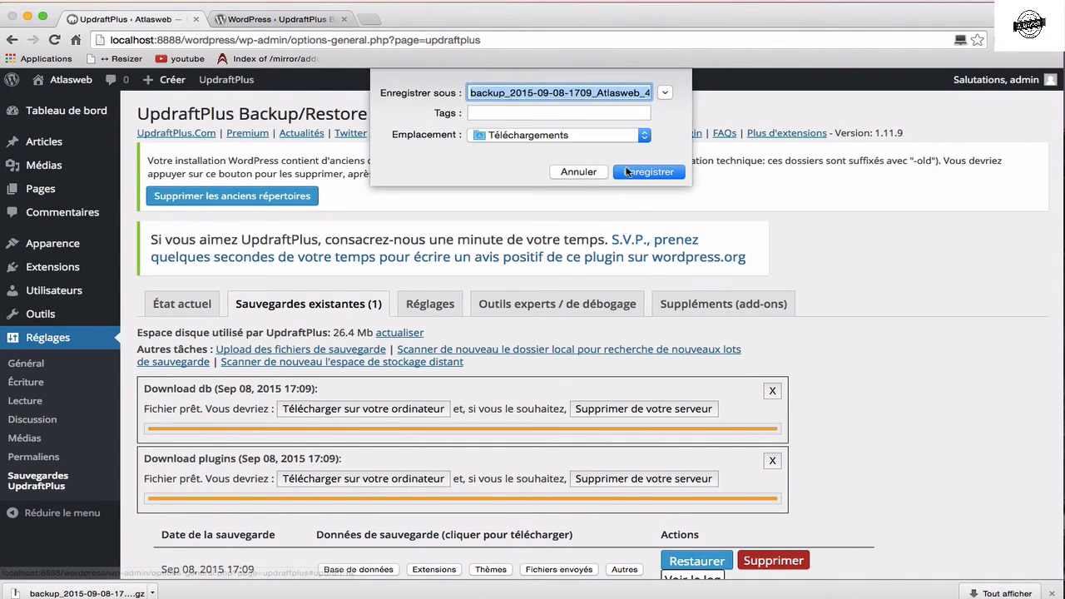
left_click(633, 173)
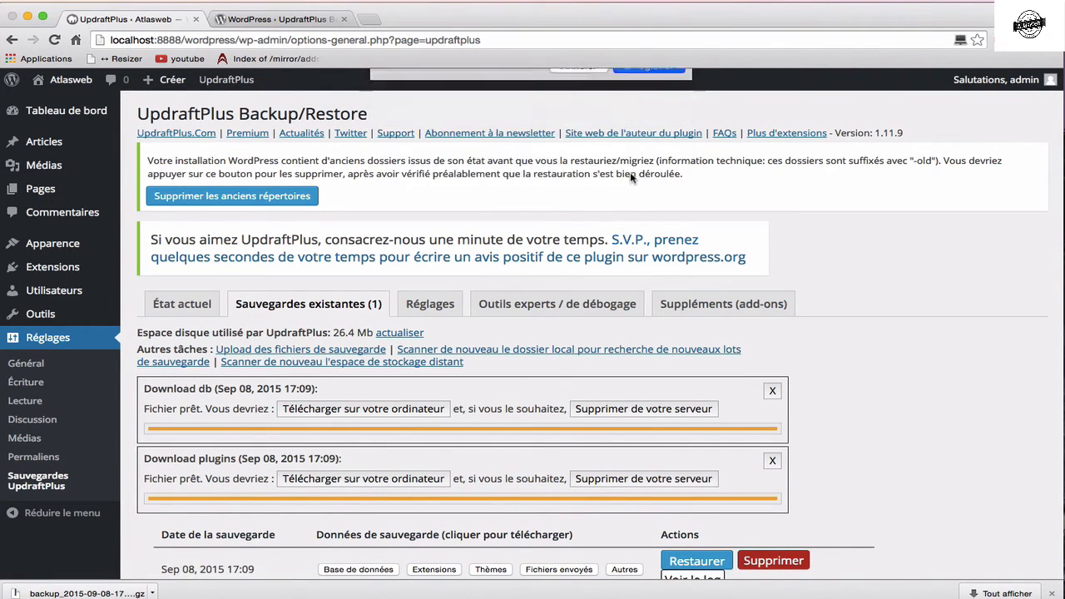
Download the Thèmes archive of the backup set to the computer.
left_click(490, 570)
scroll(521, 255, "down", 3)
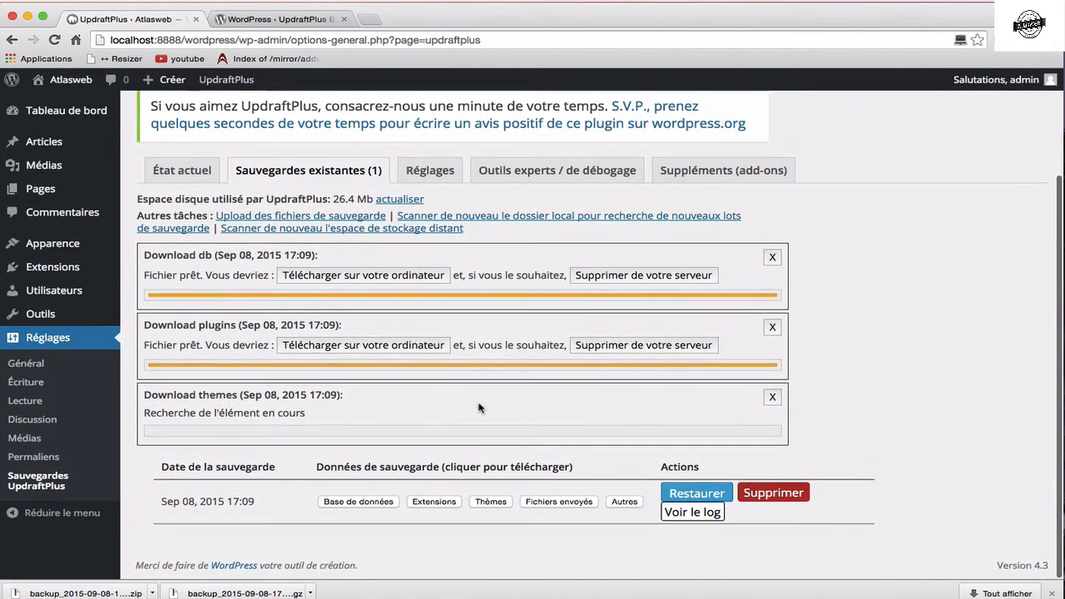
left_click(405, 415)
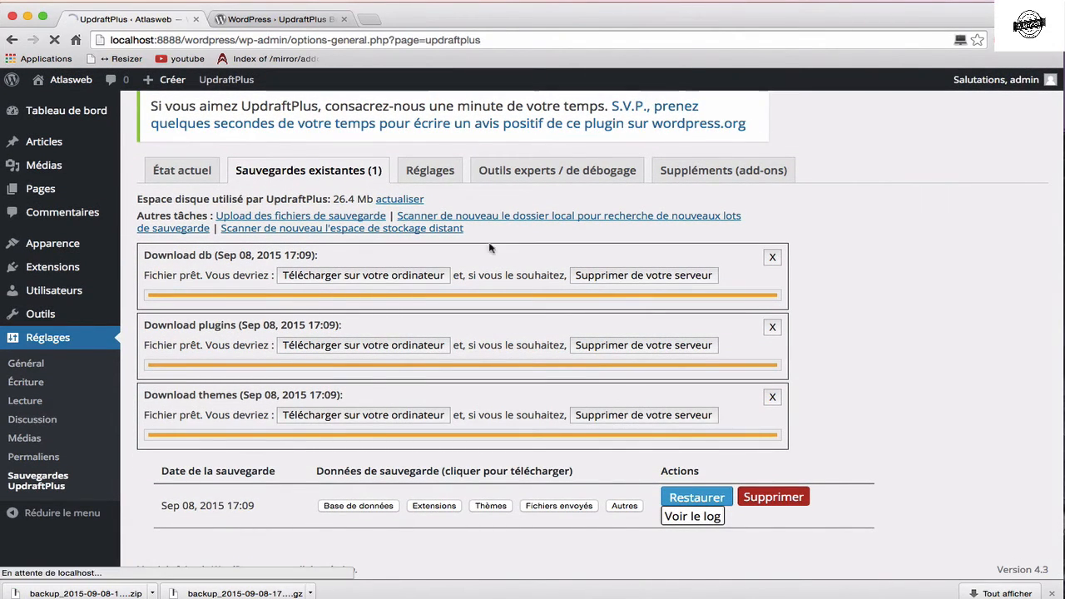
left_click(646, 172)
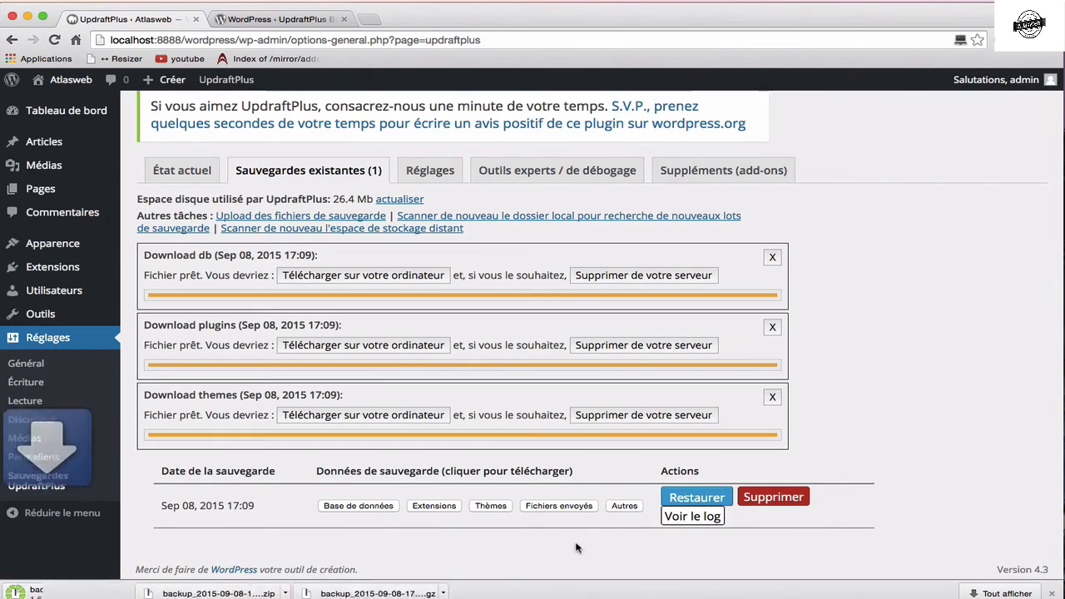
Download the Fichiers envoyés archive of the backup set to the computer.
left_click(559, 507)
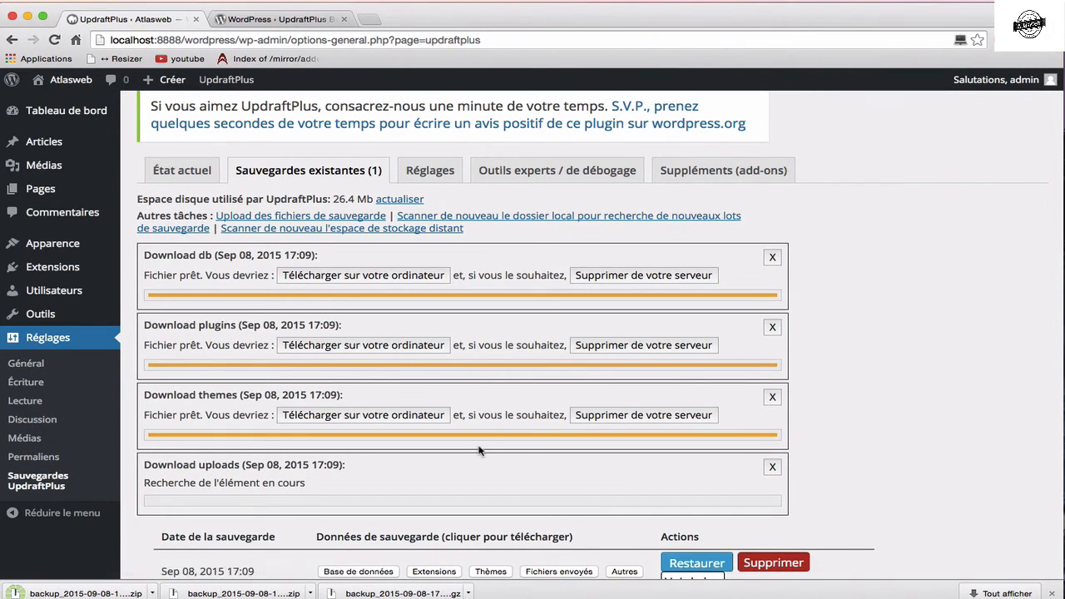
left_click(407, 489)
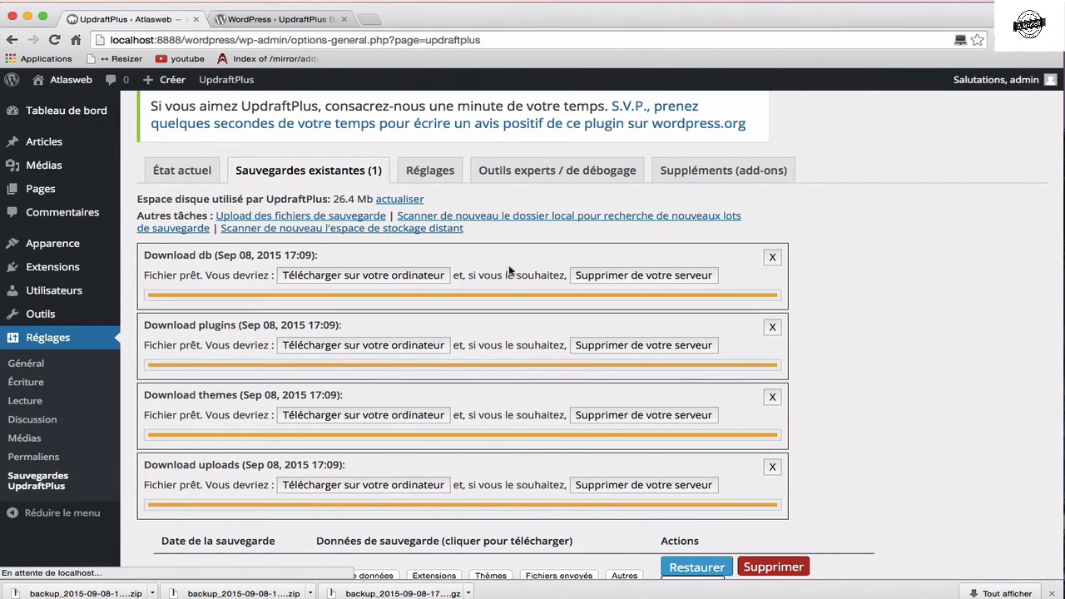
left_click(646, 172)
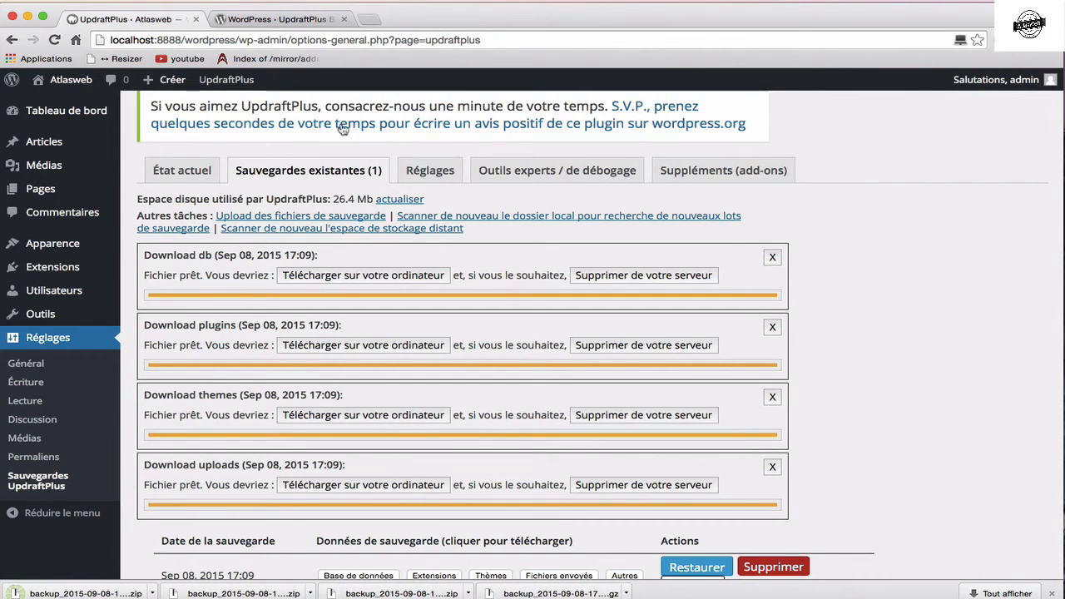
Check the backup archives in the Téléchargements folder in Finder, close it, and return to UpdraftPlus's État actuel overview.
left_click(7, 31)
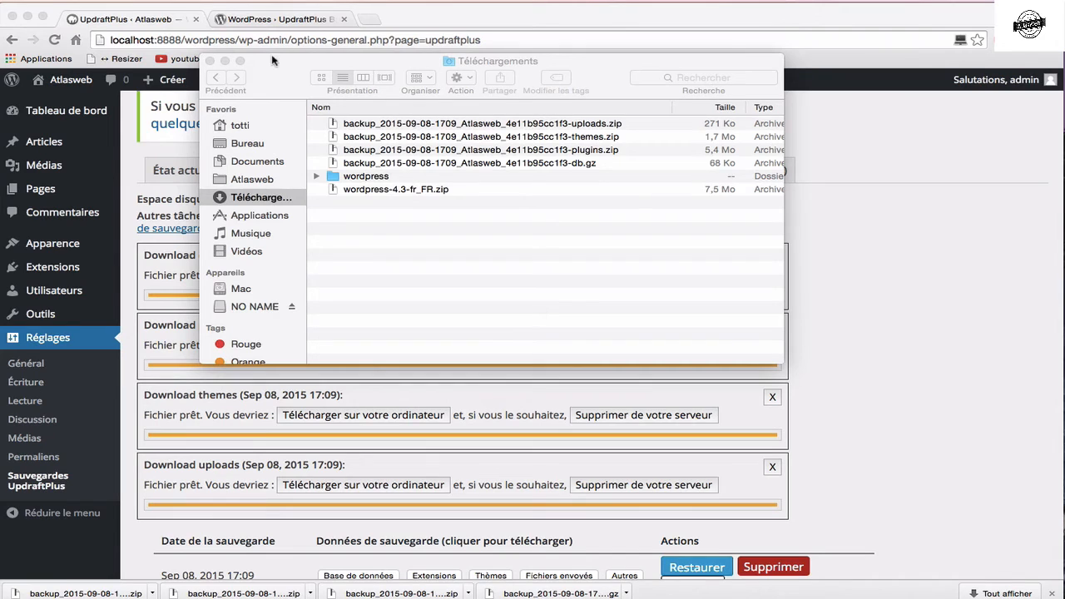
left_click(210, 61)
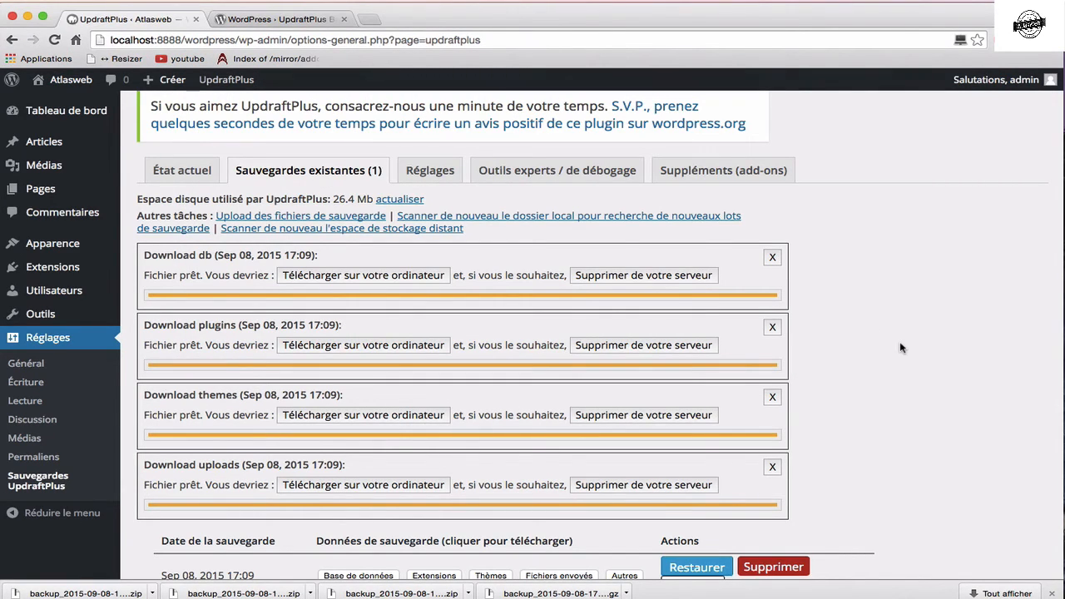
scroll(901, 347, "down", 2)
scroll(843, 236, "up", 1)
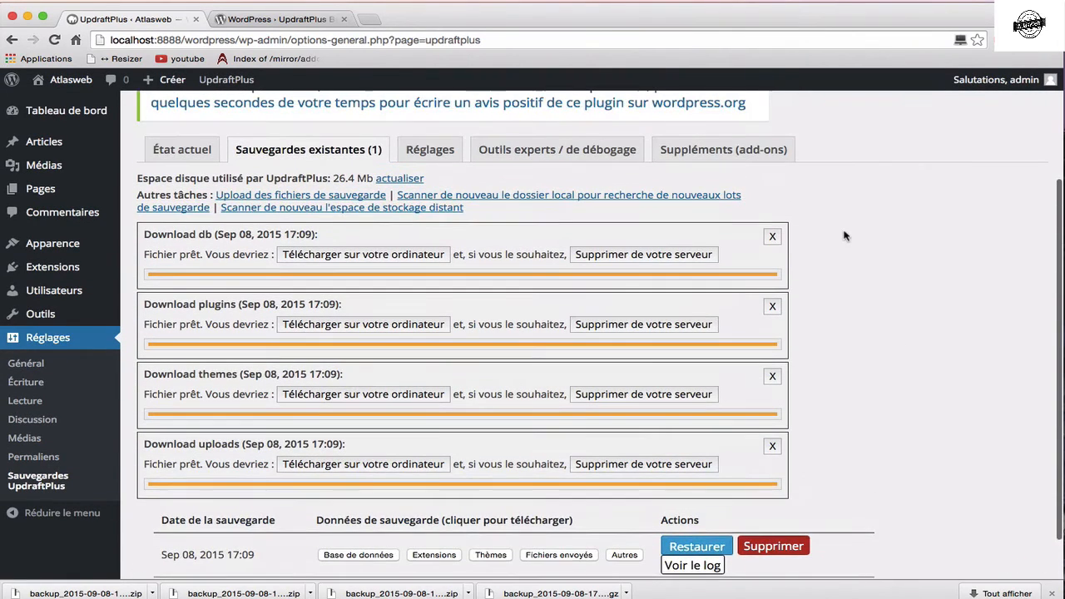
left_click(189, 152)
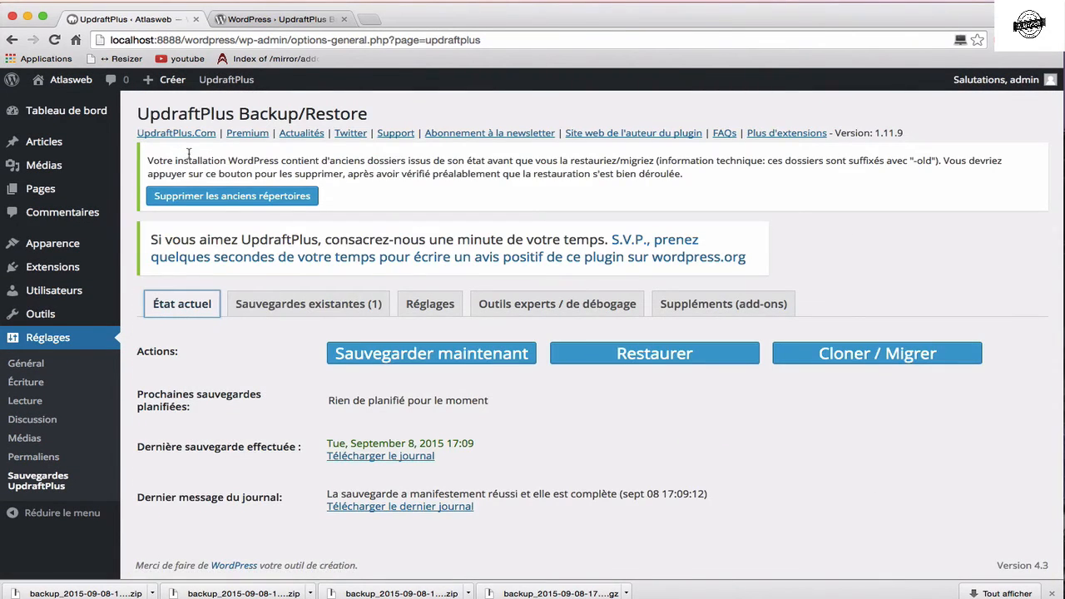
Move the articles "article 2" and "artcile 1" to the Corbeille with one grouped action.
left_click(40, 148)
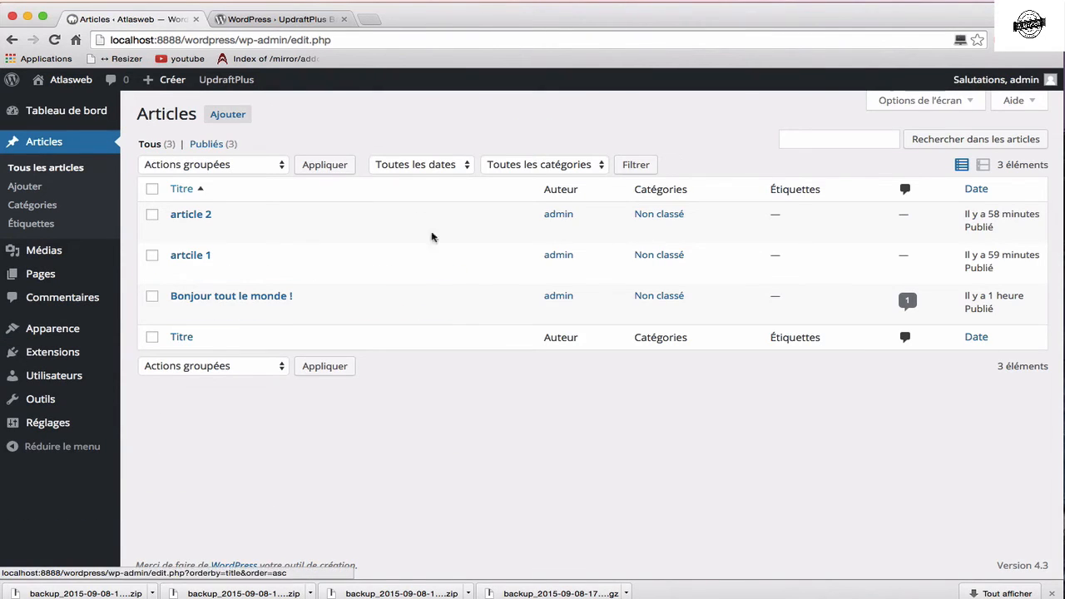
left_click(152, 256)
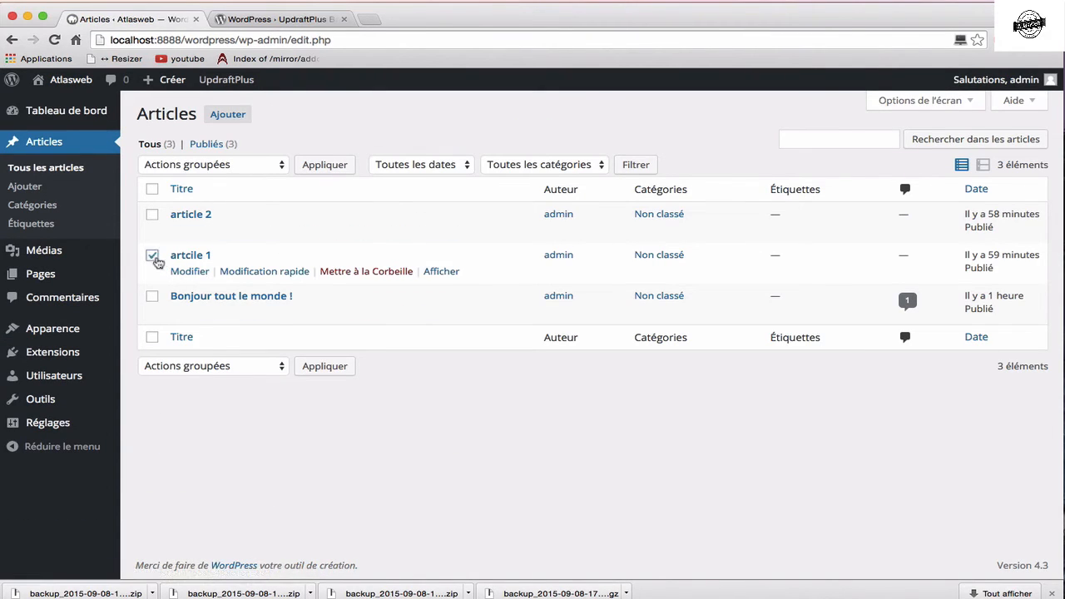
left_click(152, 215)
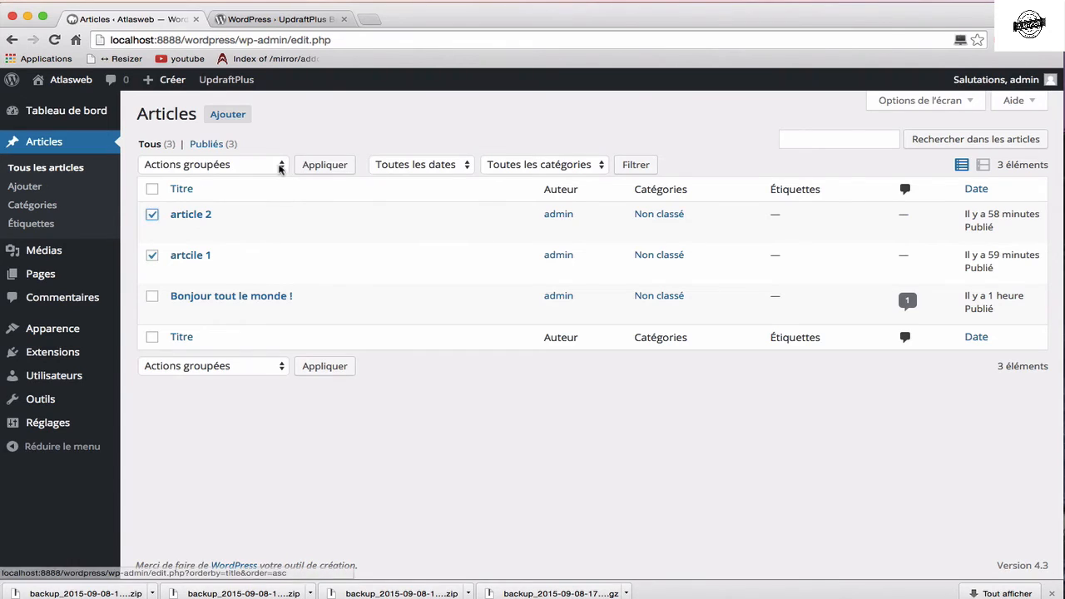
left_click(281, 165)
left_click(273, 192)
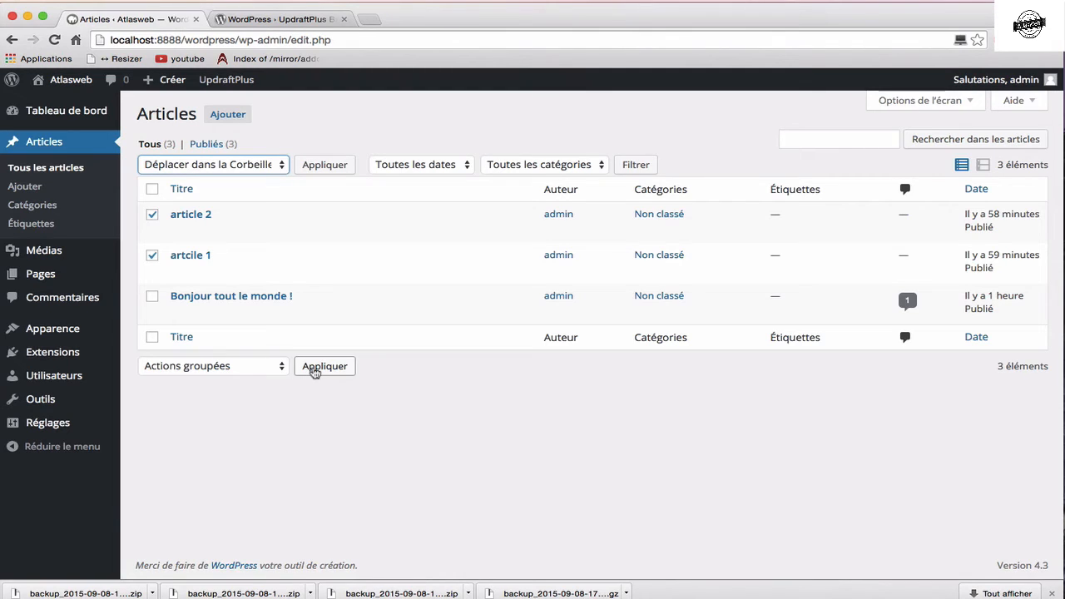
left_click(326, 368)
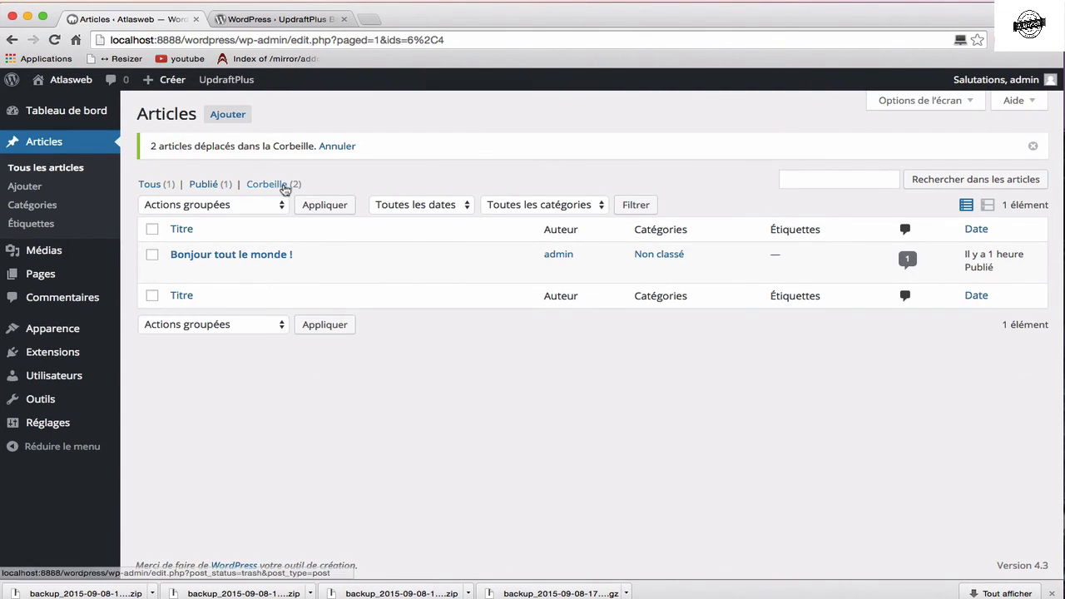
Permanently delete both trashed articles, "artcile 1" and "article 2", from the Corbeille.
left_click(285, 188)
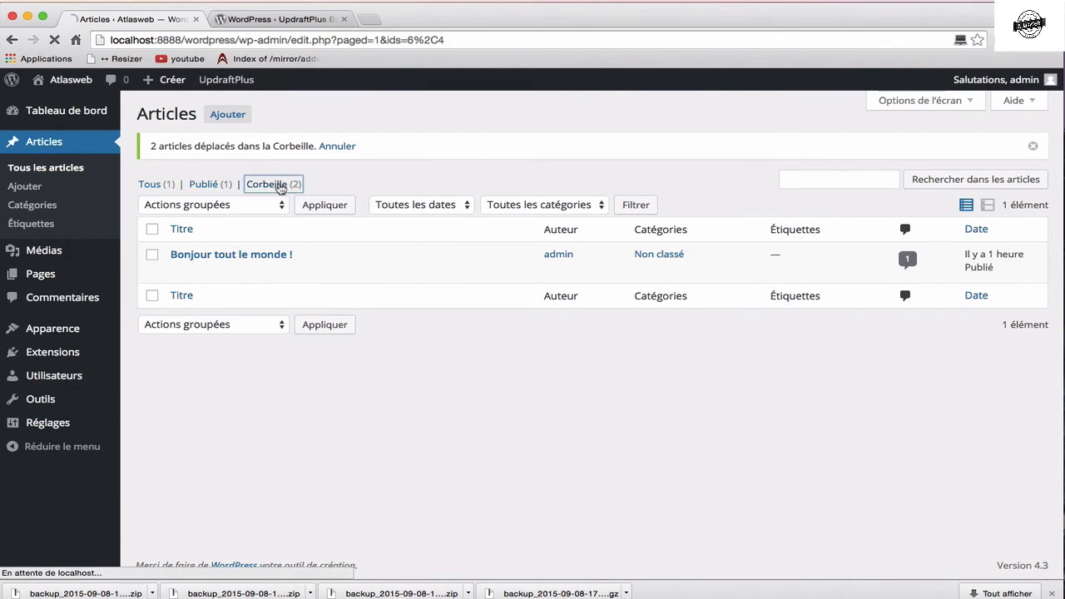
left_click(242, 282)
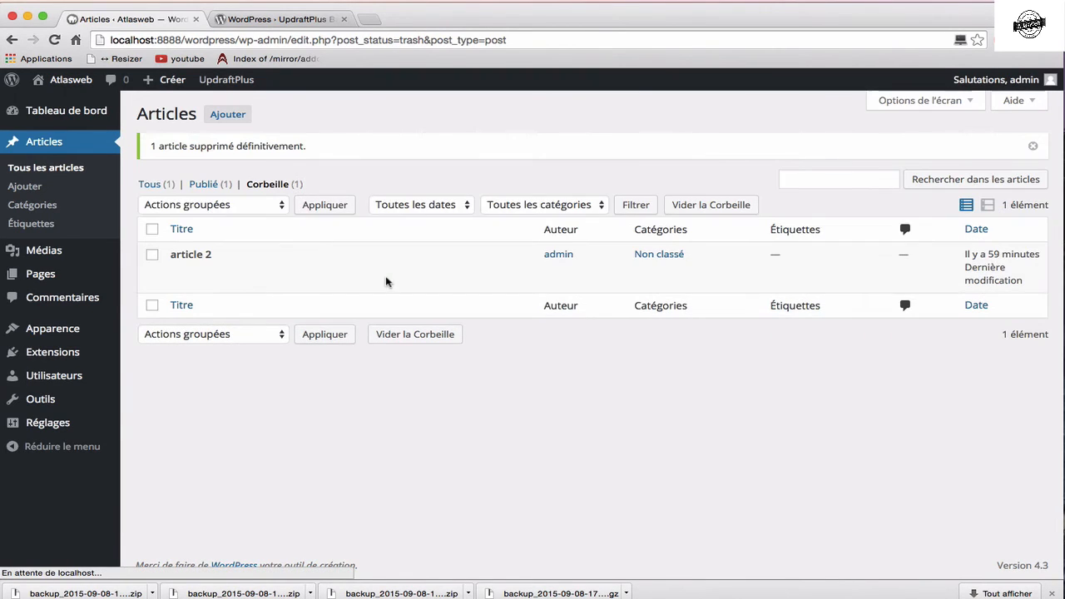
left_click(286, 270)
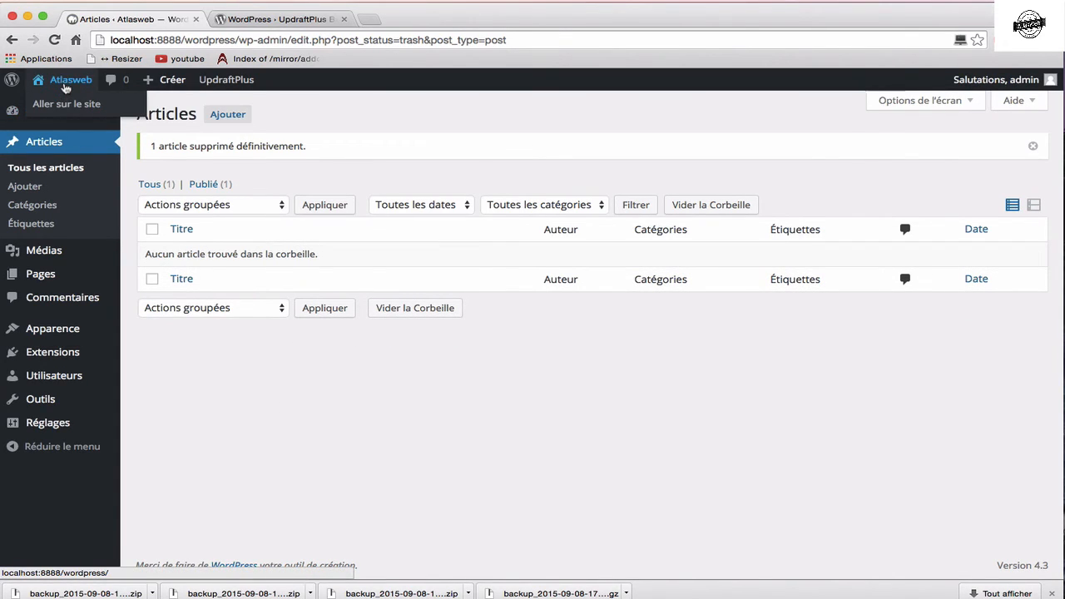
Open the Atlasweb site in a new browser tab and check which articles its home page shows.
left_click(64, 86, "super")
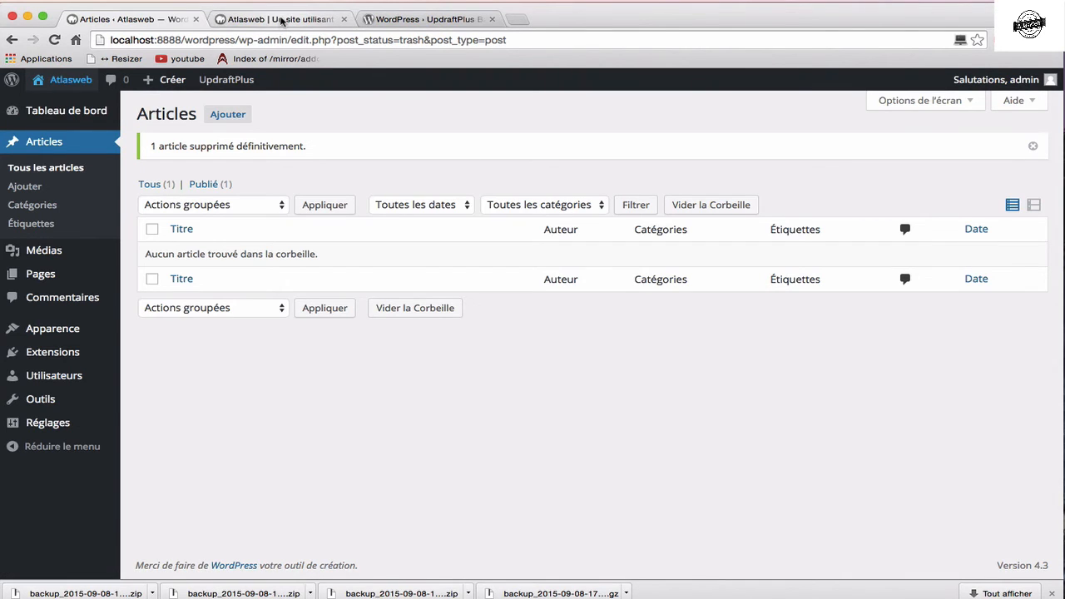
left_click(281, 21)
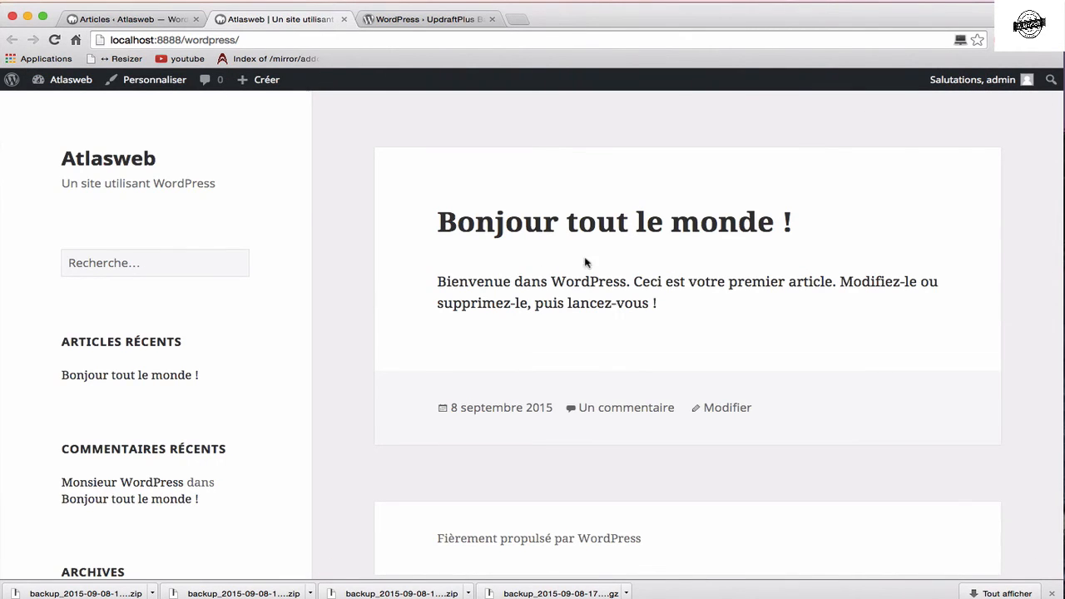
scroll(518, 381, "down", 3)
scroll(362, 182, "up", 3)
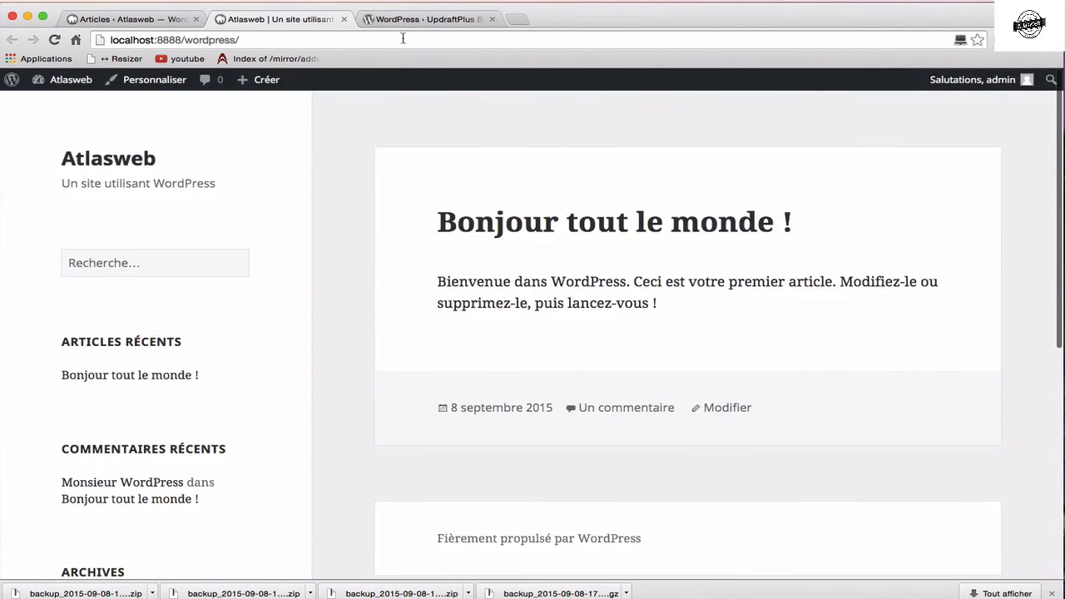
Return to the WordPress admin, open the Sauvegardes UpdraftPlus settings and display the list of existing backups.
left_click(127, 20)
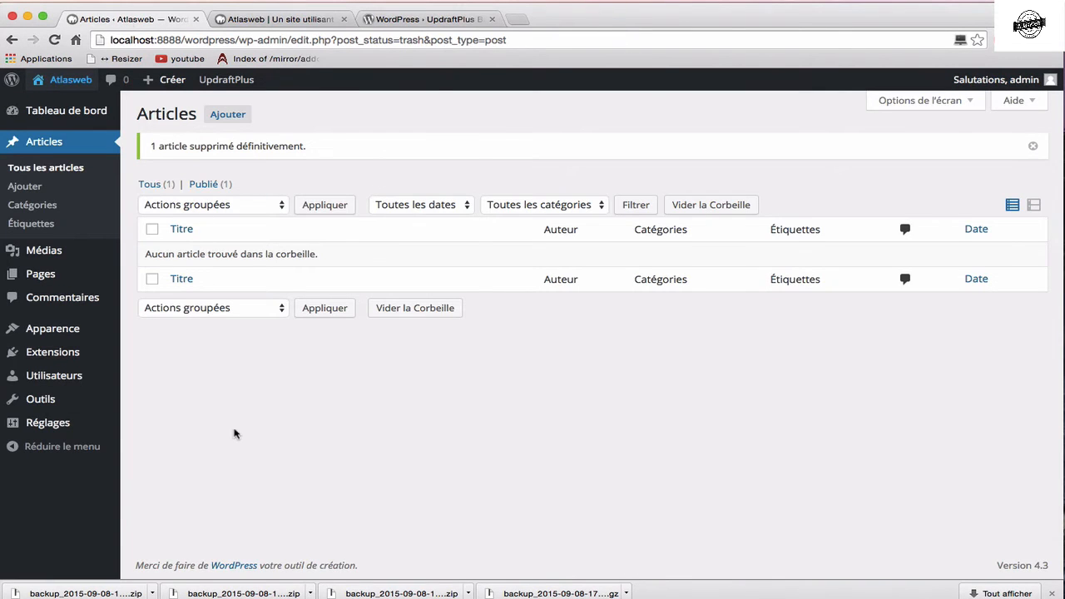
mouse_move(93, 428)
left_click(146, 502)
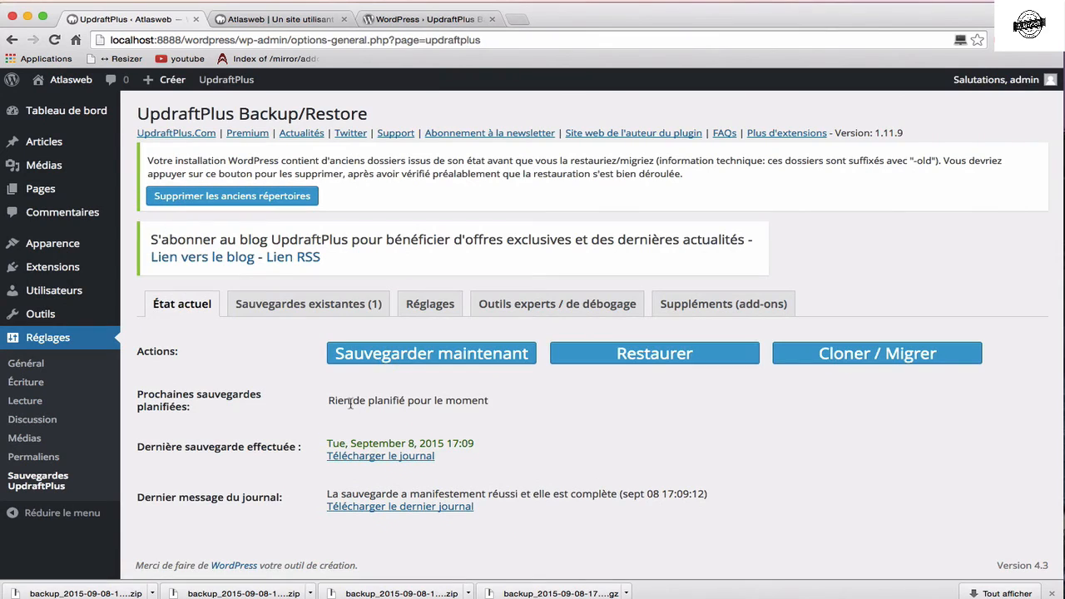
left_click(320, 314)
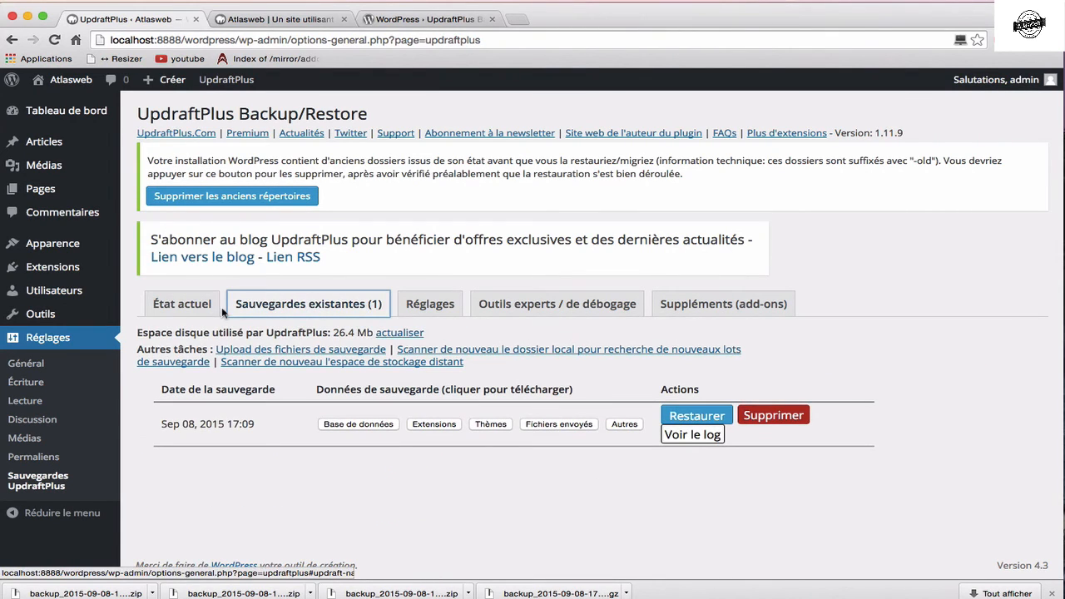
left_click(192, 313)
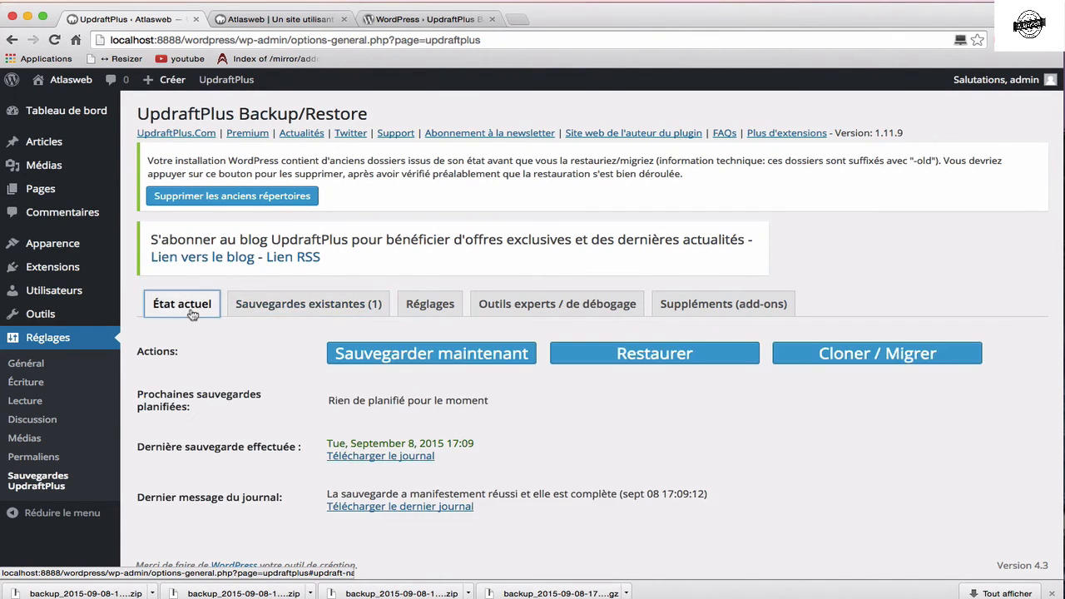
left_click(339, 305)
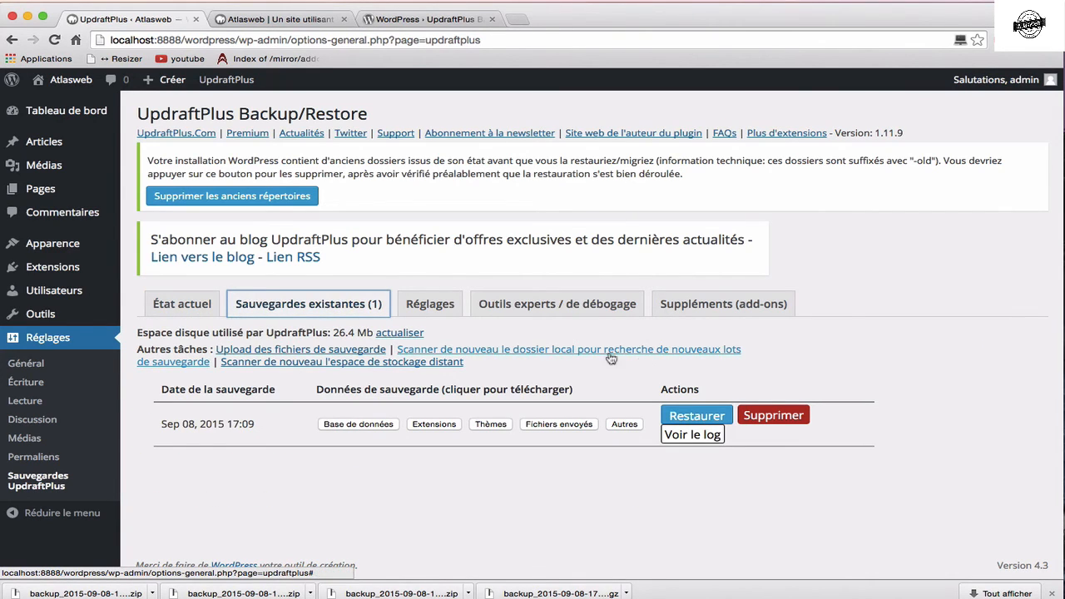
left_click(186, 309)
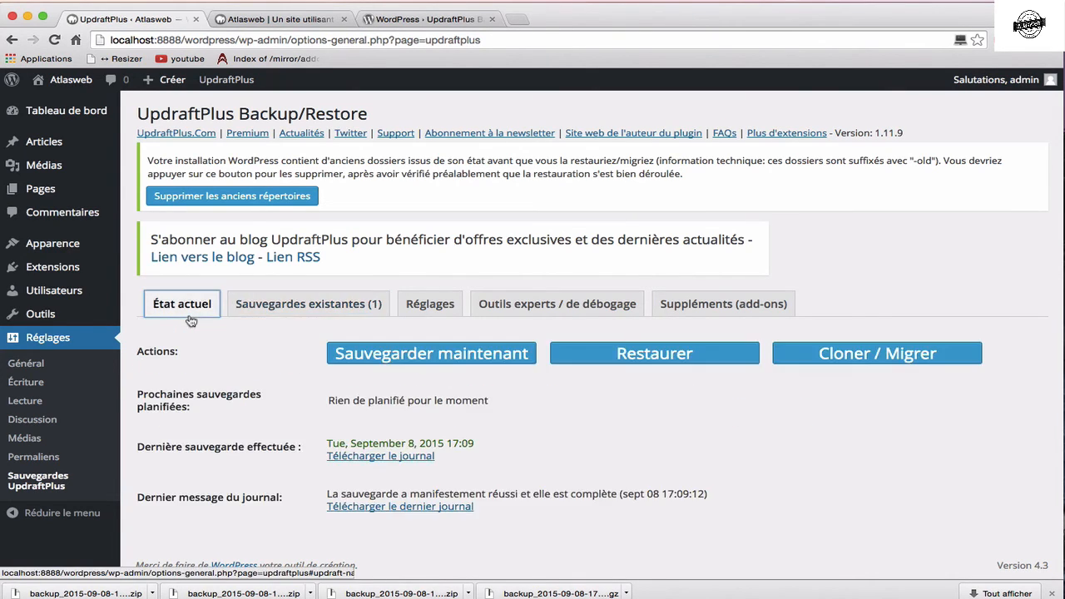
left_click(325, 305)
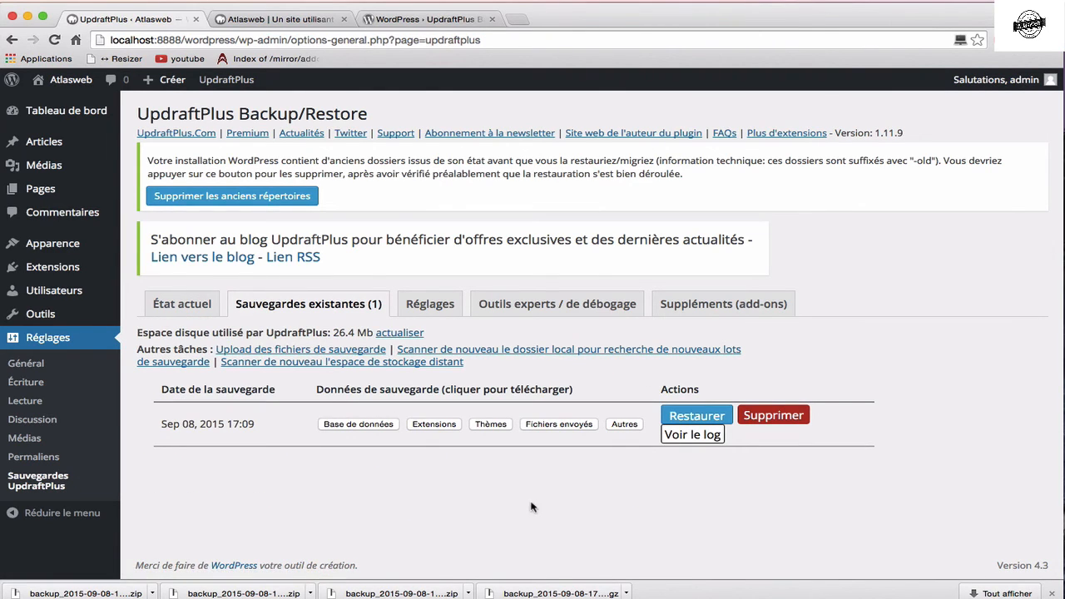
Restore the Sep 08, 2015 17:09 backup, including Extensions, Thèmes, Fichiers envoyés, Autres and Base de données, and review the restoration log.
left_click(692, 417)
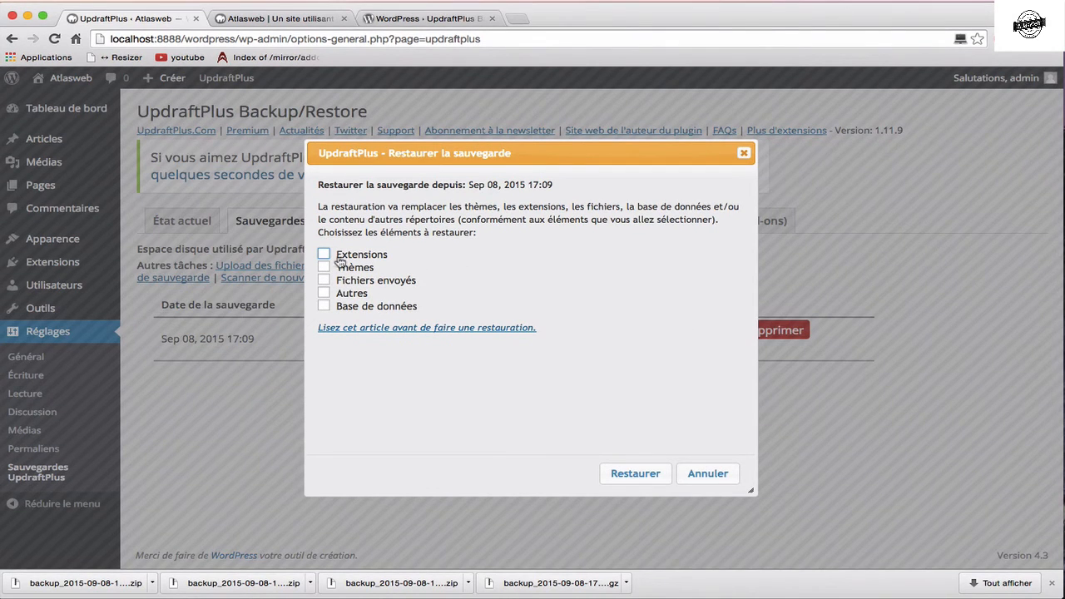
left_click(323, 267)
left_click(324, 293)
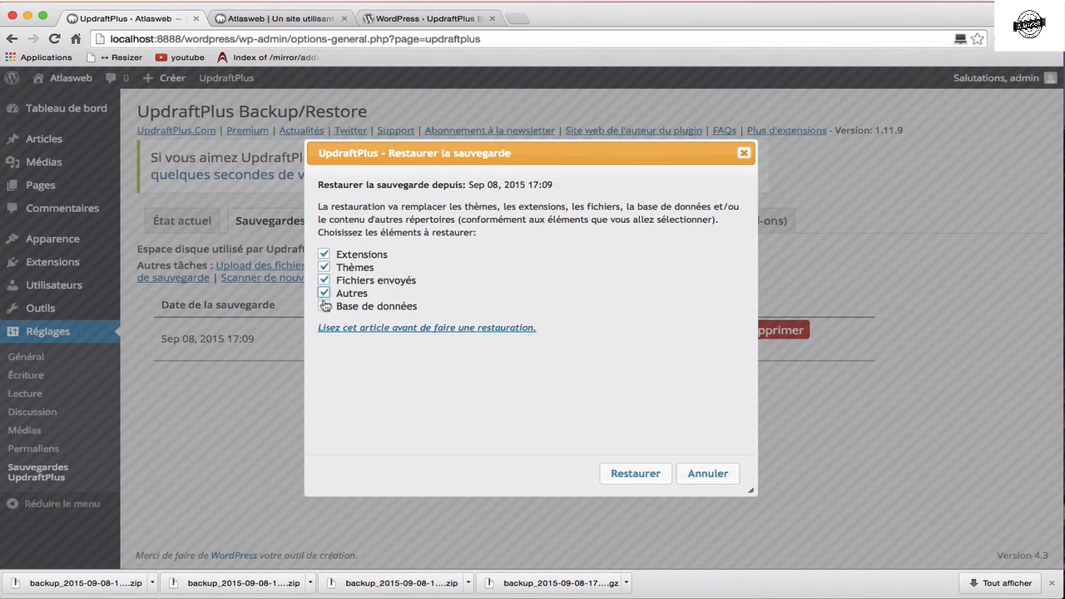
left_click(323, 306)
left_click(625, 473)
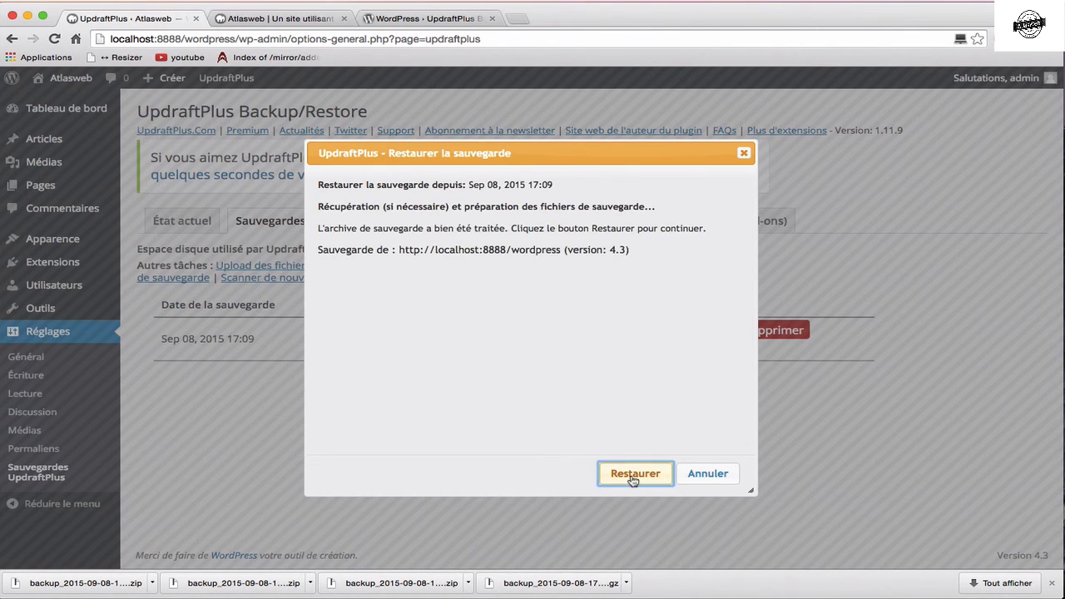
left_click(634, 473)
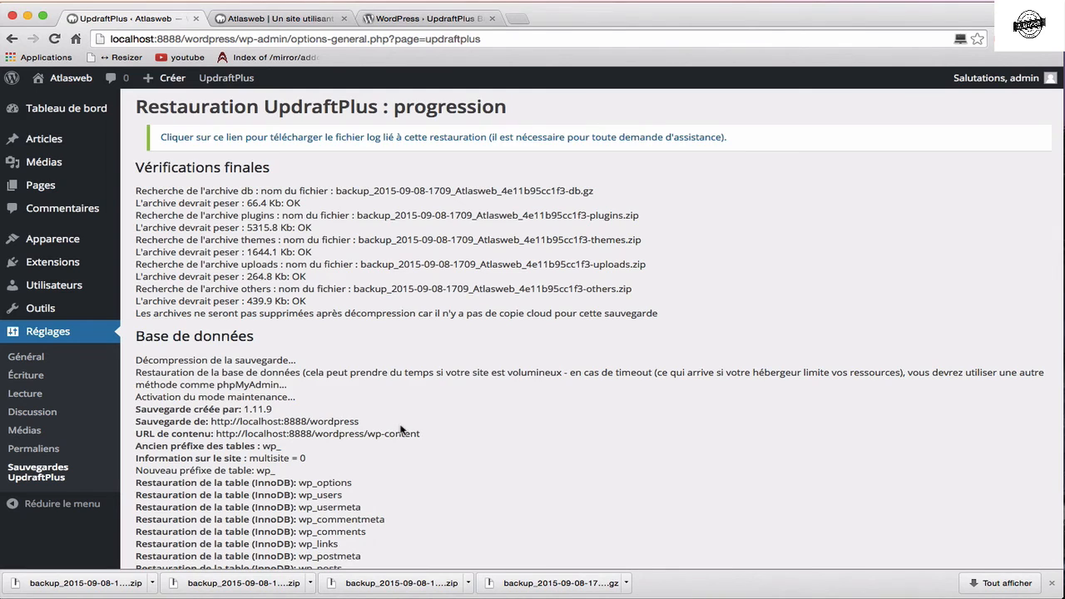
scroll(401, 430, "down", 10)
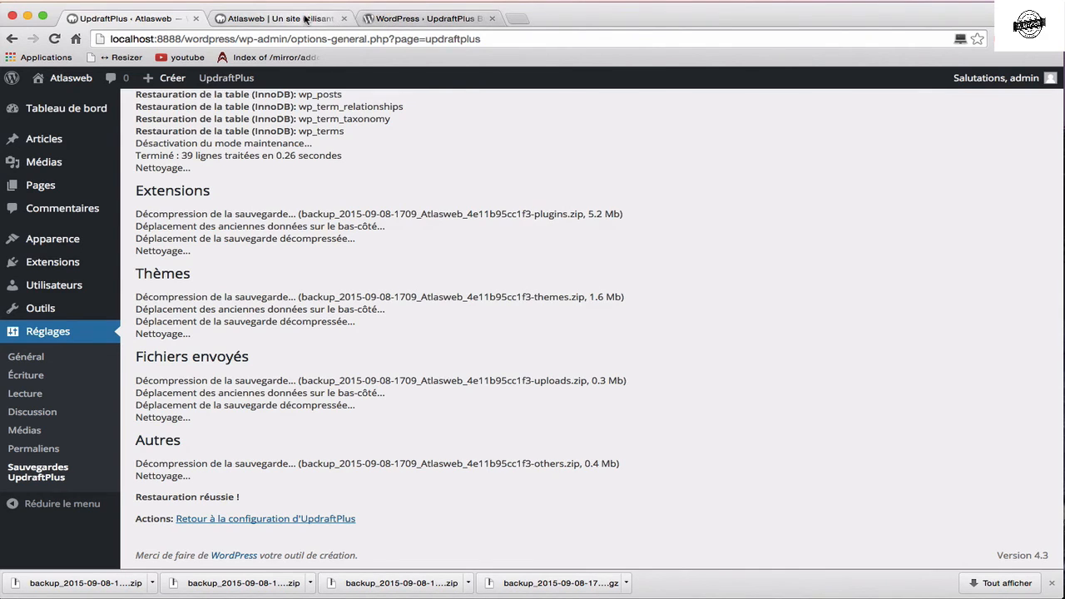
Reload the Atlasweb home page and check which articles it shows after the restoration.
left_click(306, 19)
key("super+r")
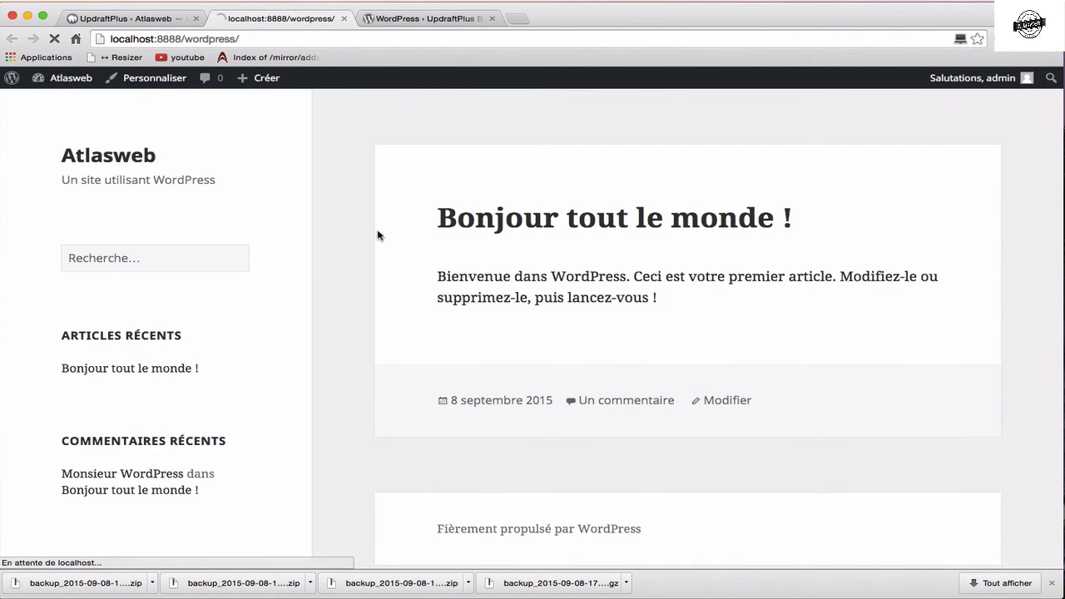
scroll(516, 293, "down", 20)
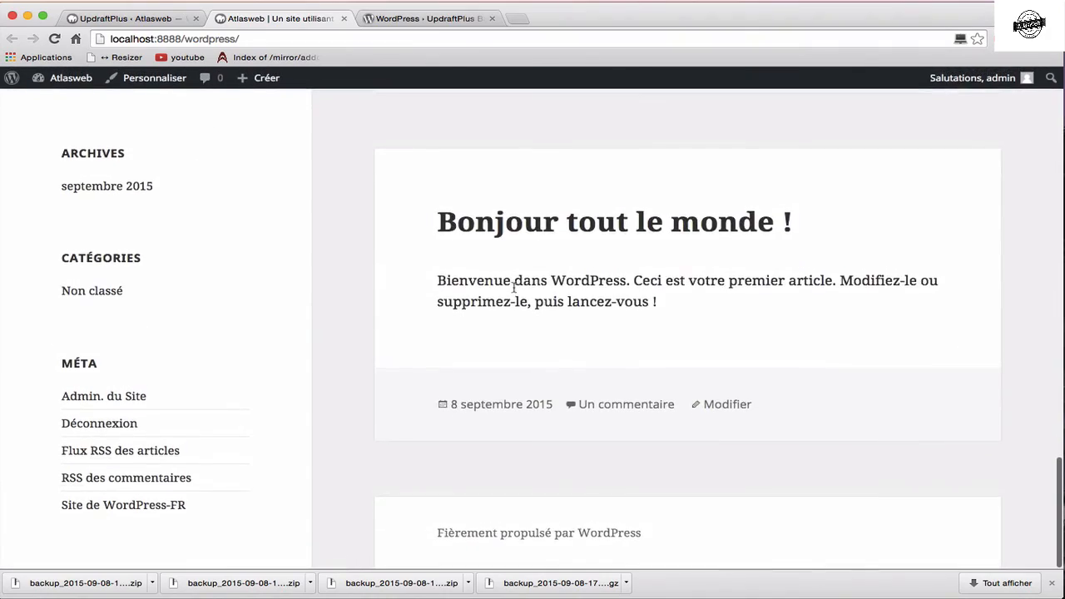
scroll(515, 292, "up", 20)
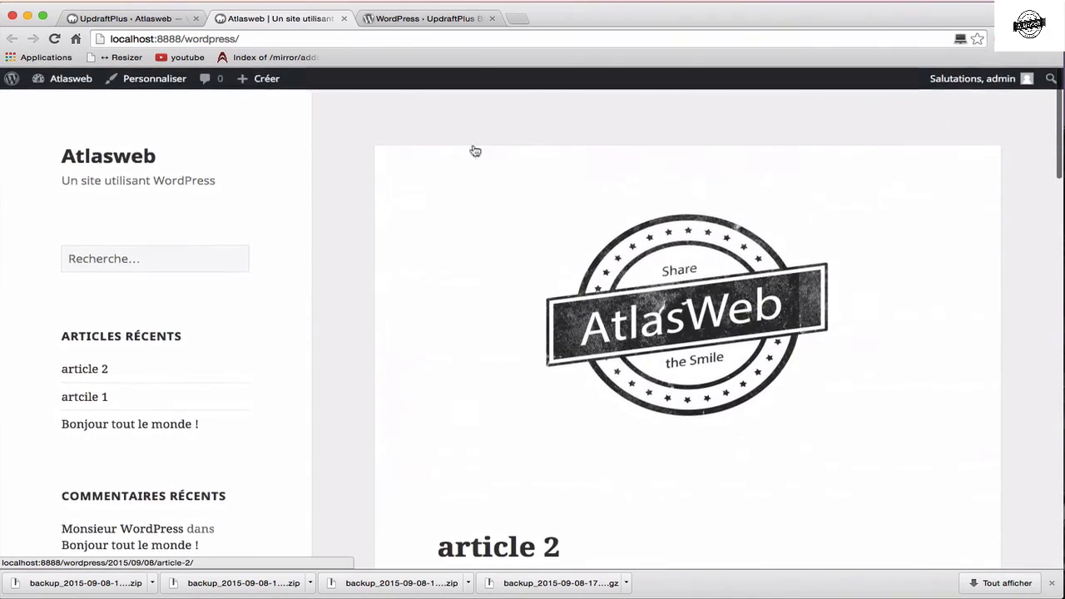